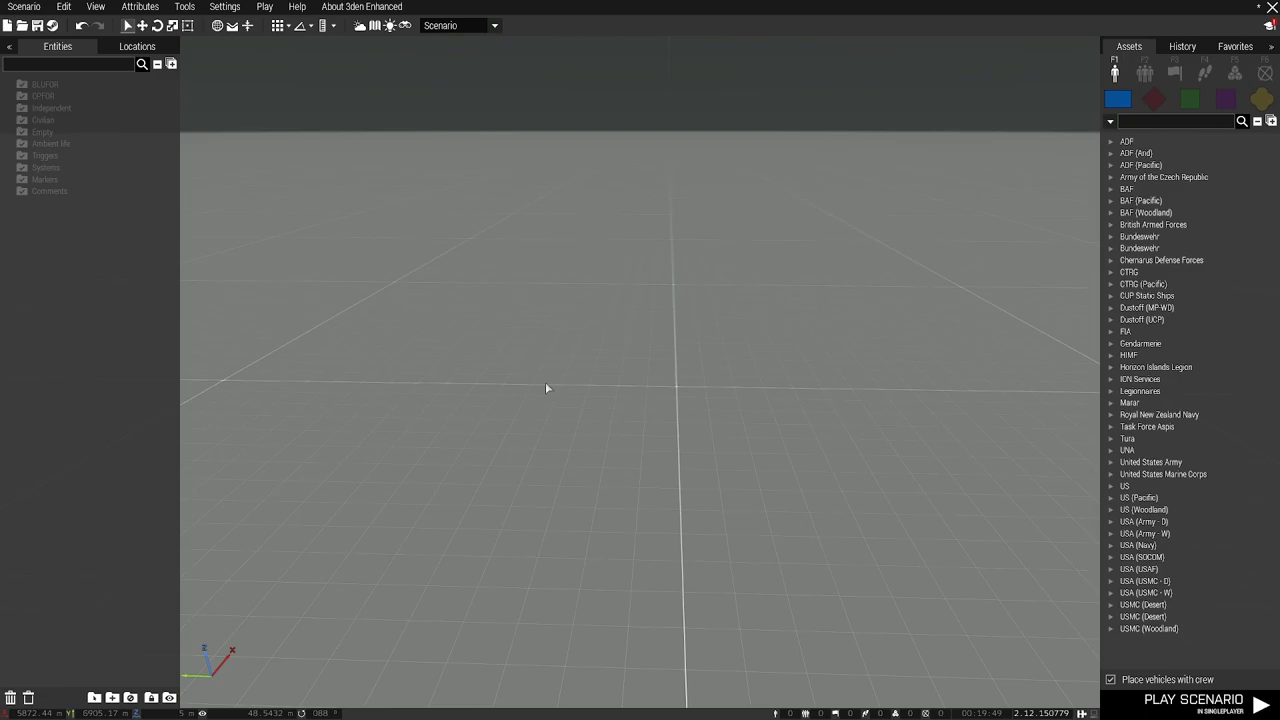
# Place a Dustoff Heli Pilot unit, delete it again and collapse the Dustoff (MP-WD) tree.
pyautogui.click(1111, 307)
pyautogui.click(1197, 355)
pyautogui.click(698, 455)
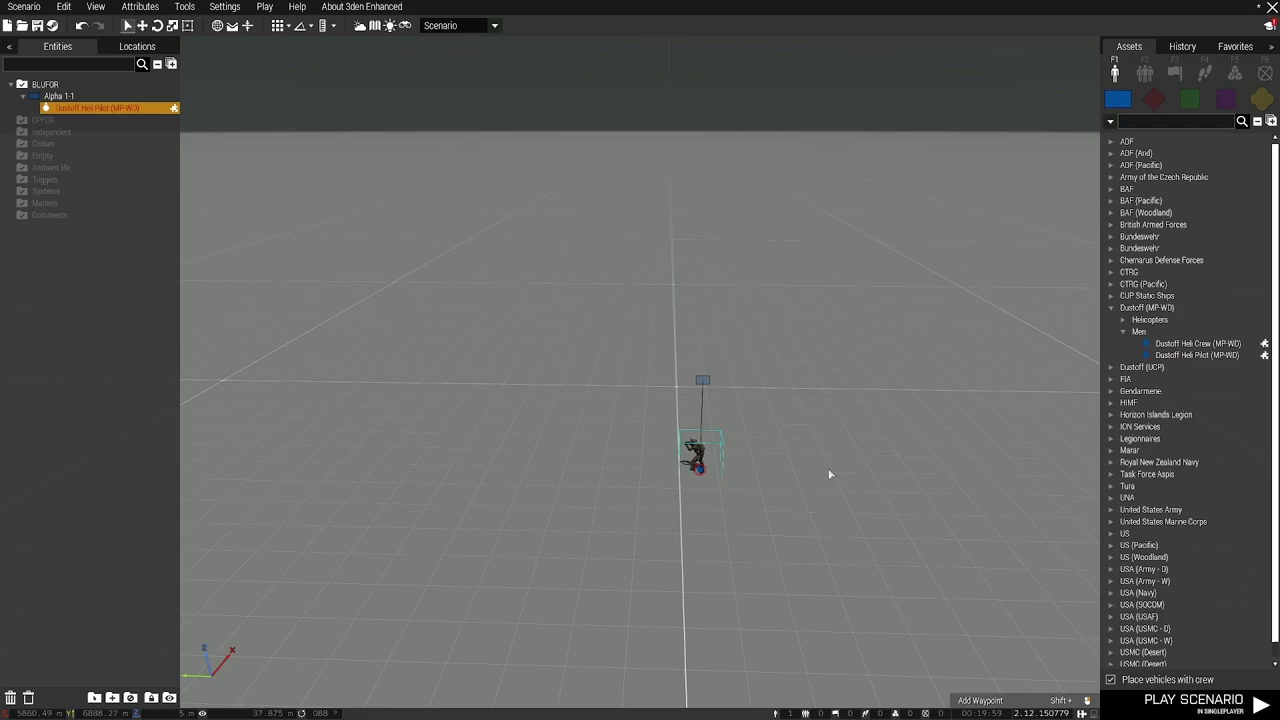
pyautogui.press('Delete')
pyautogui.click(1109, 310)
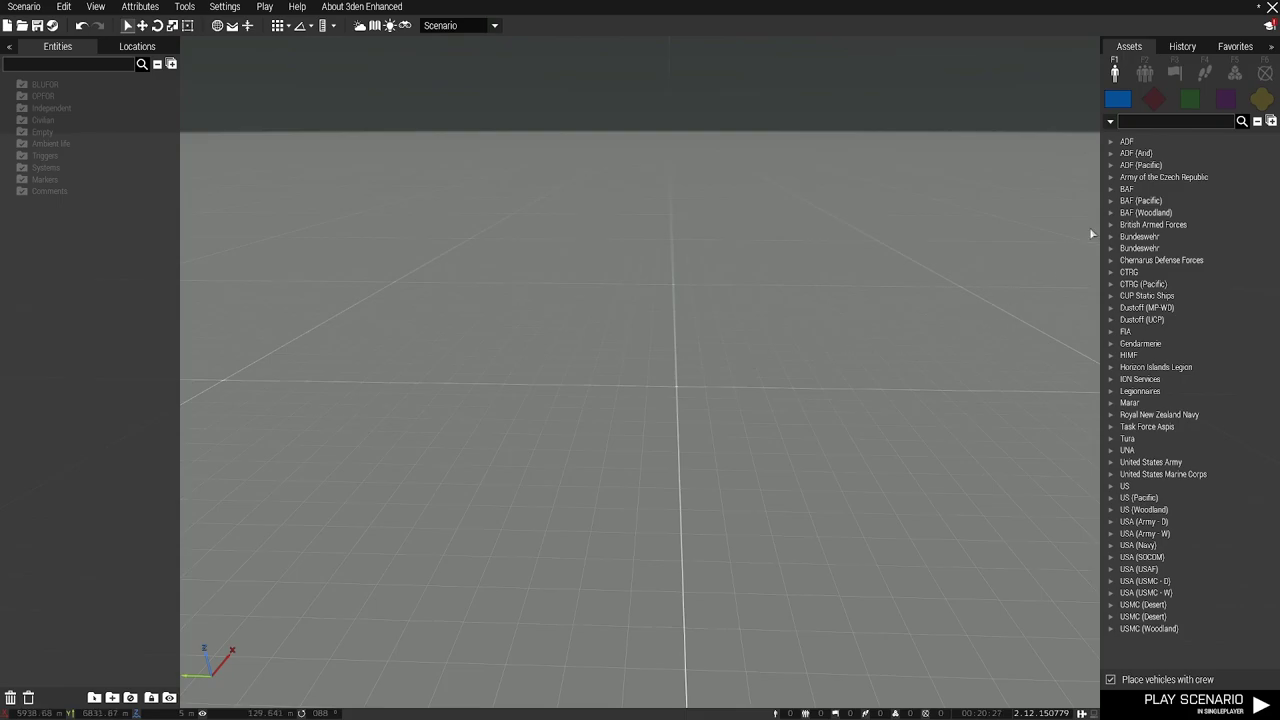
# Place a 10x10x10 m trigger in the centre of the scene.
pyautogui.click(1175, 74)
pyautogui.click(1166, 177)
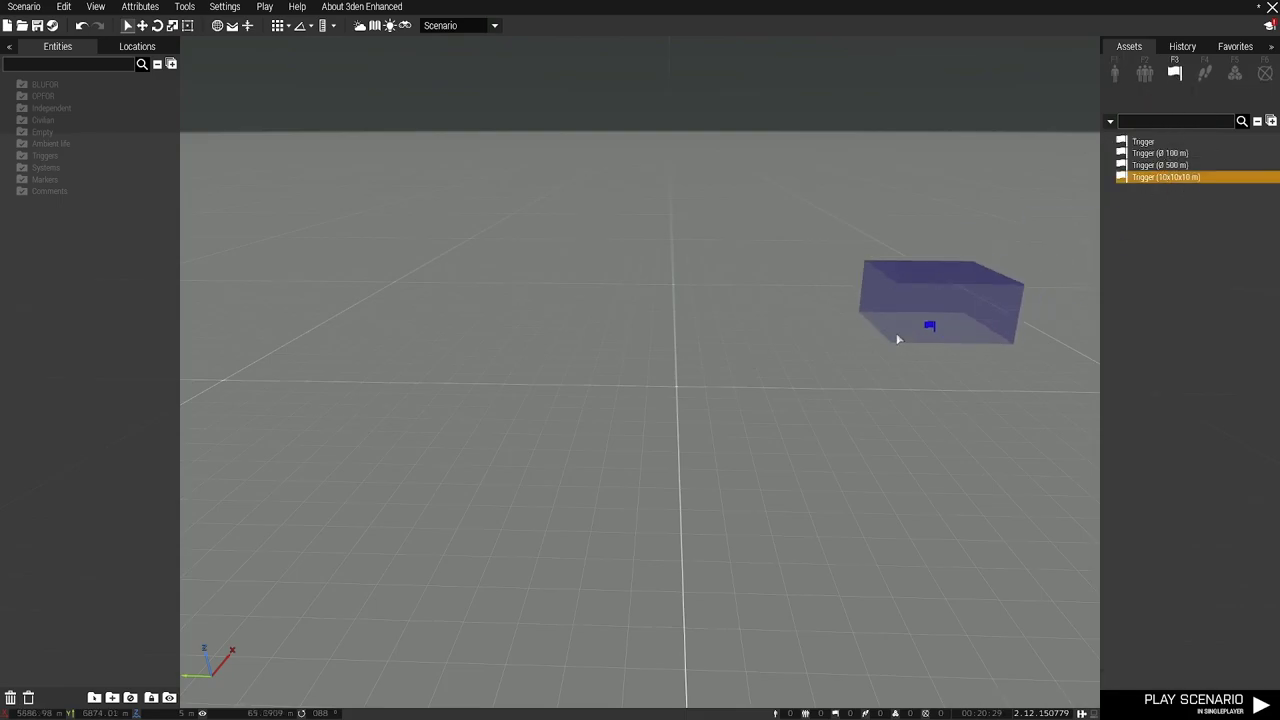
pyautogui.click(679, 378)
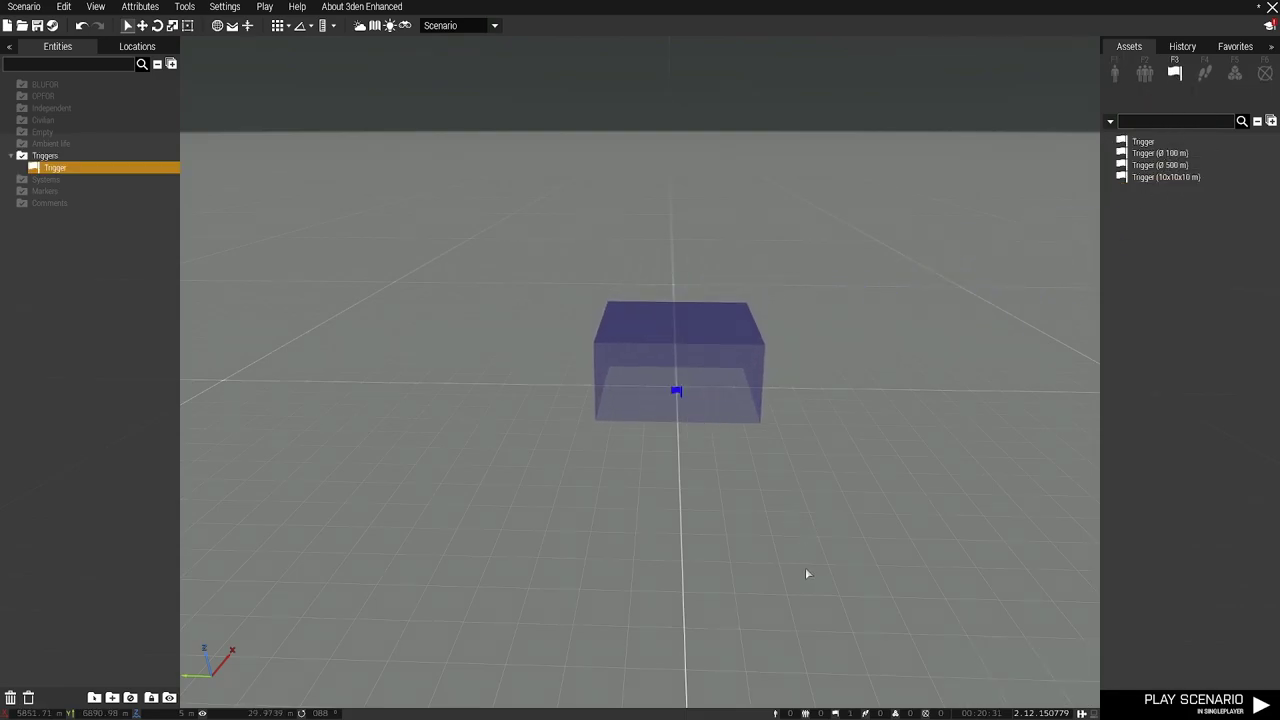
# Search modules for 'show' and place three Show / Hide modules in a row.
pyautogui.click(1234, 74)
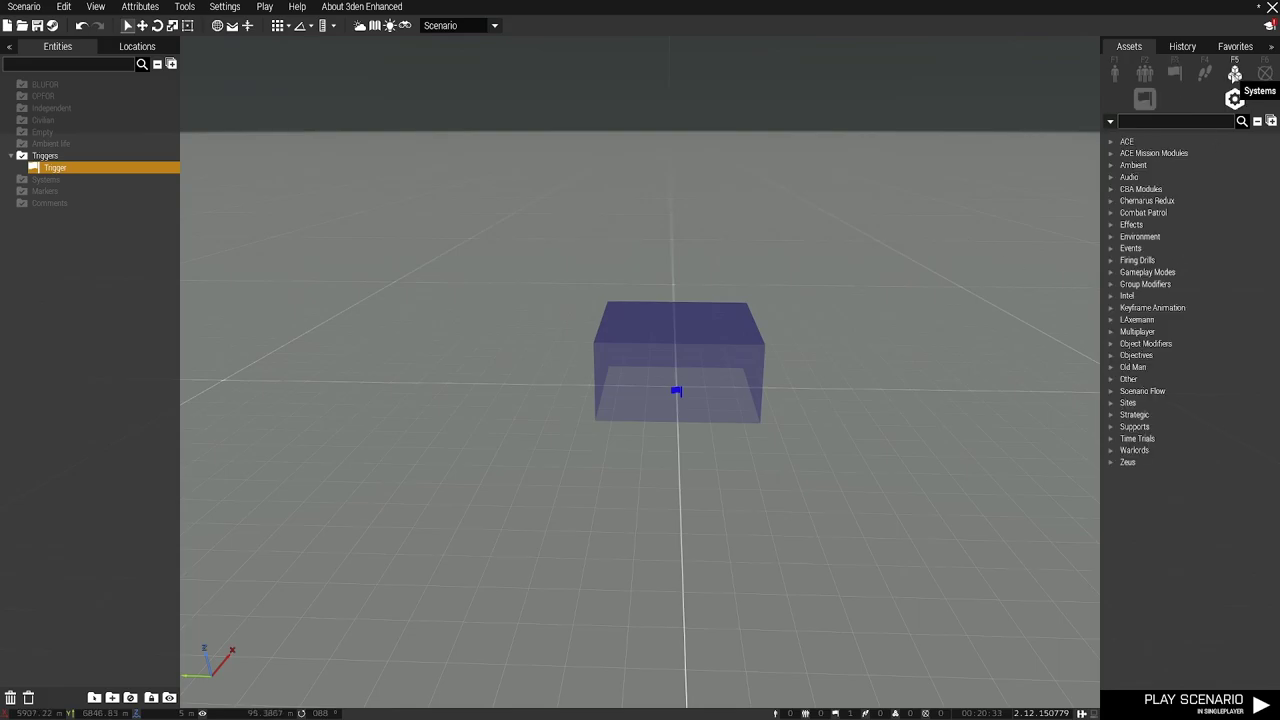
pyautogui.click(1162, 122)
pyautogui.write('show')
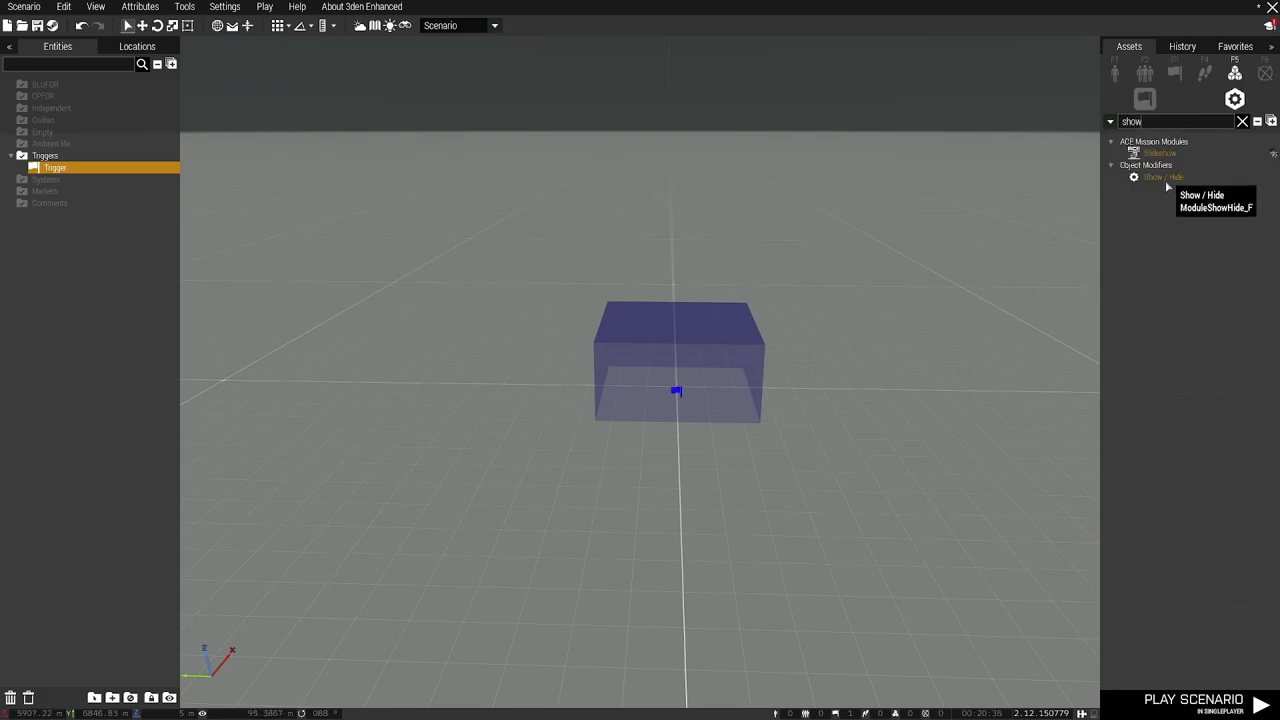
pyautogui.click(1172, 180)
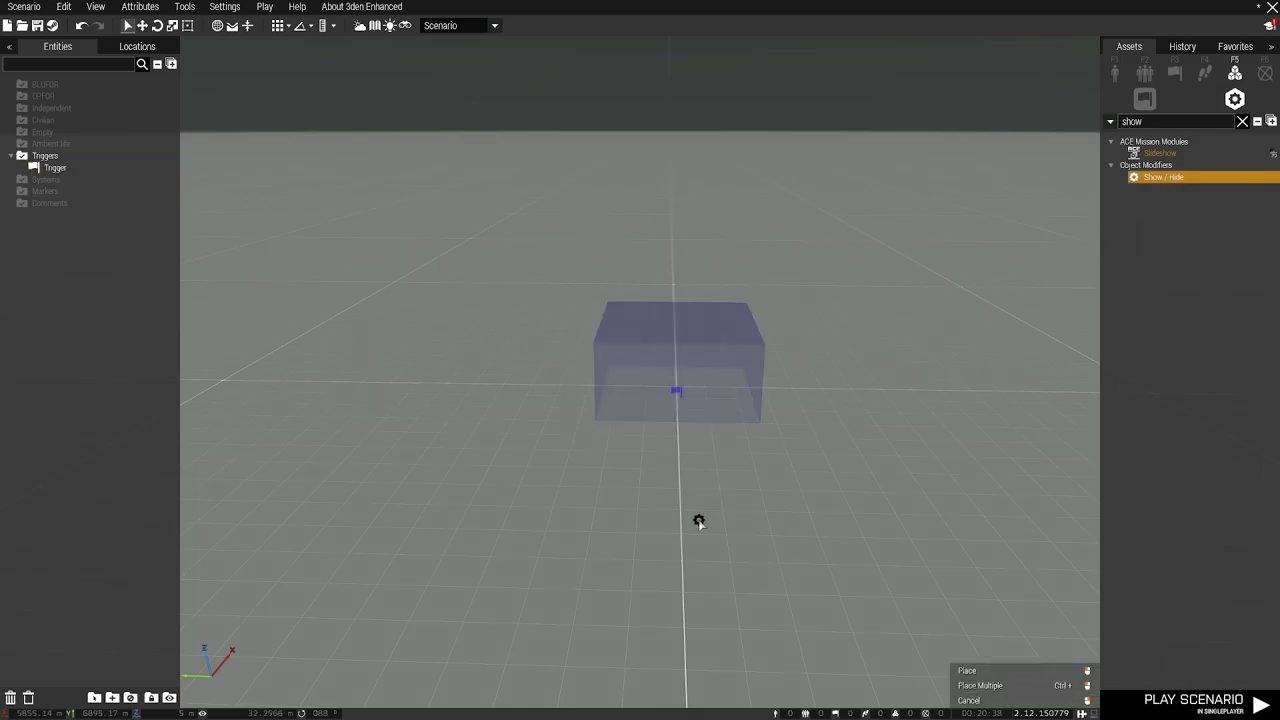
pyautogui.keyDown('ctrl'); pyautogui.click(634, 476); pyautogui.keyUp('ctrl')
pyautogui.keyDown('ctrl'); pyautogui.click(653, 476); pyautogui.keyUp('ctrl')
pyautogui.click(686, 476)
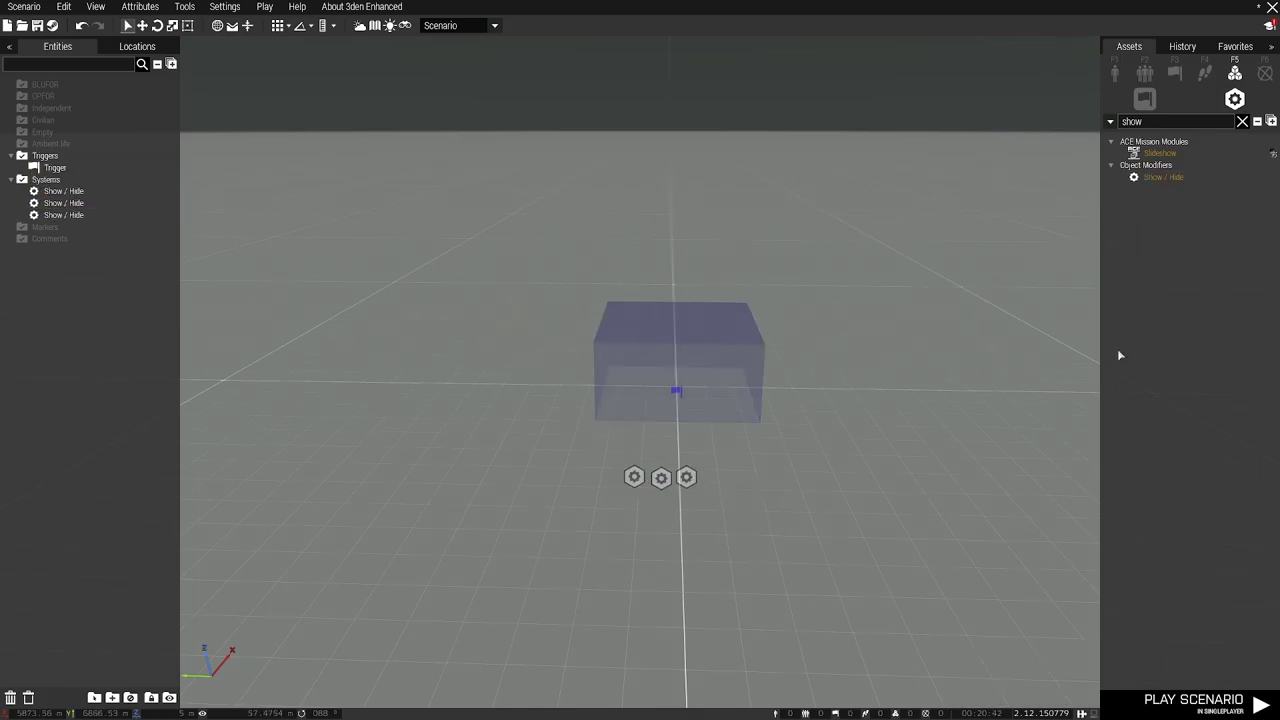
# Search units for 'enti' and place a BLUFOR and an OPFOR VR Entity side by side.
pyautogui.press('F1')
pyautogui.click(1191, 123)
pyautogui.press('BackSpace')
pyautogui.press('BackSpace')
pyautogui.press('BackSpace')
pyautogui.press('BackSpace')
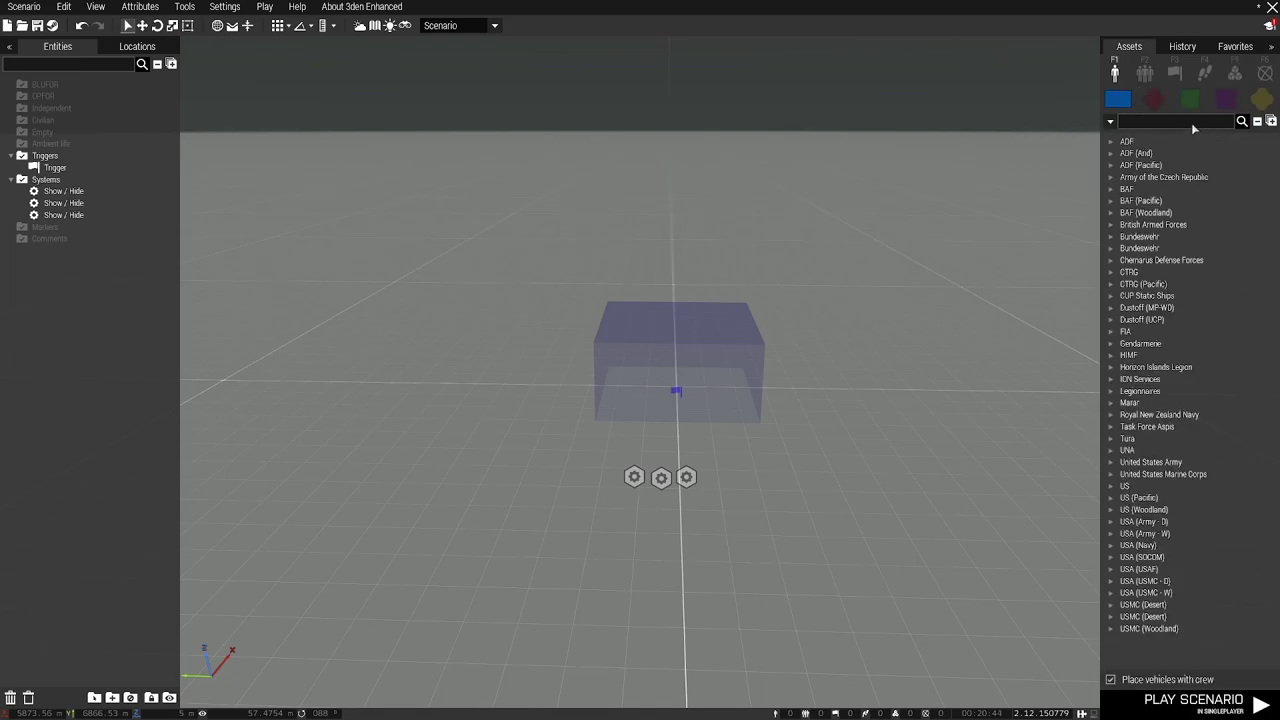
pyautogui.write('enti')
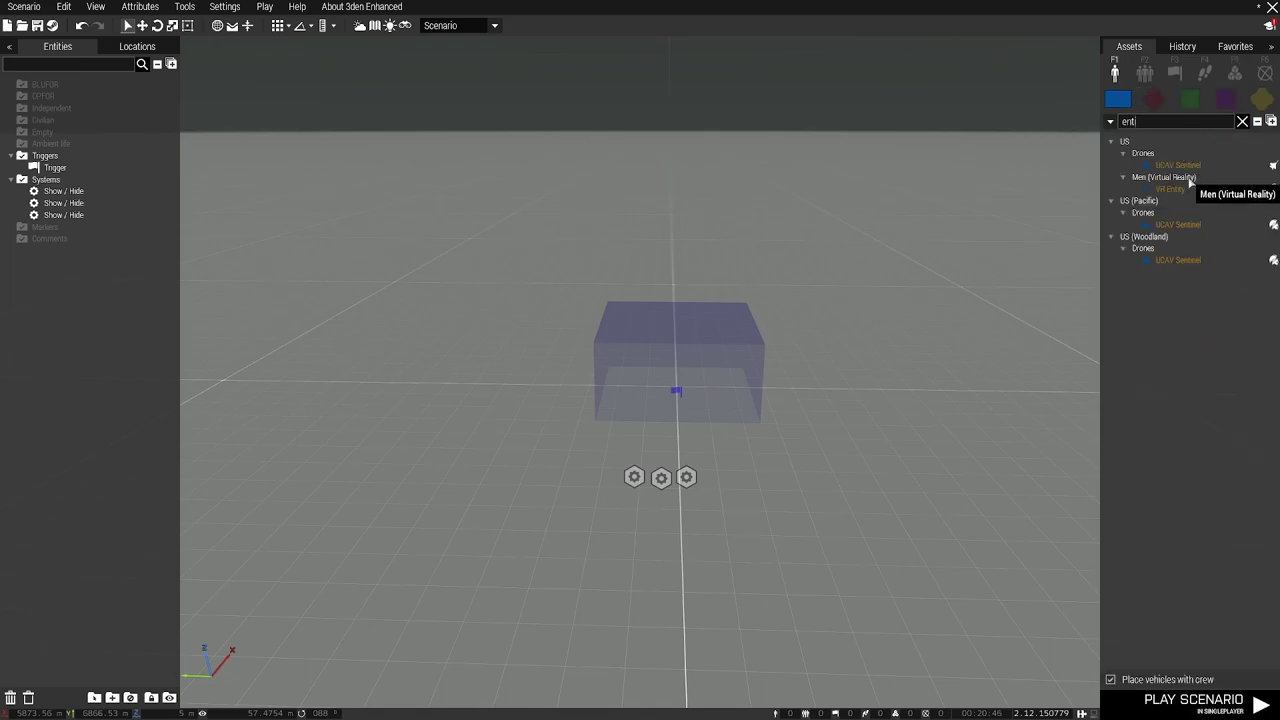
pyautogui.click(1167, 190)
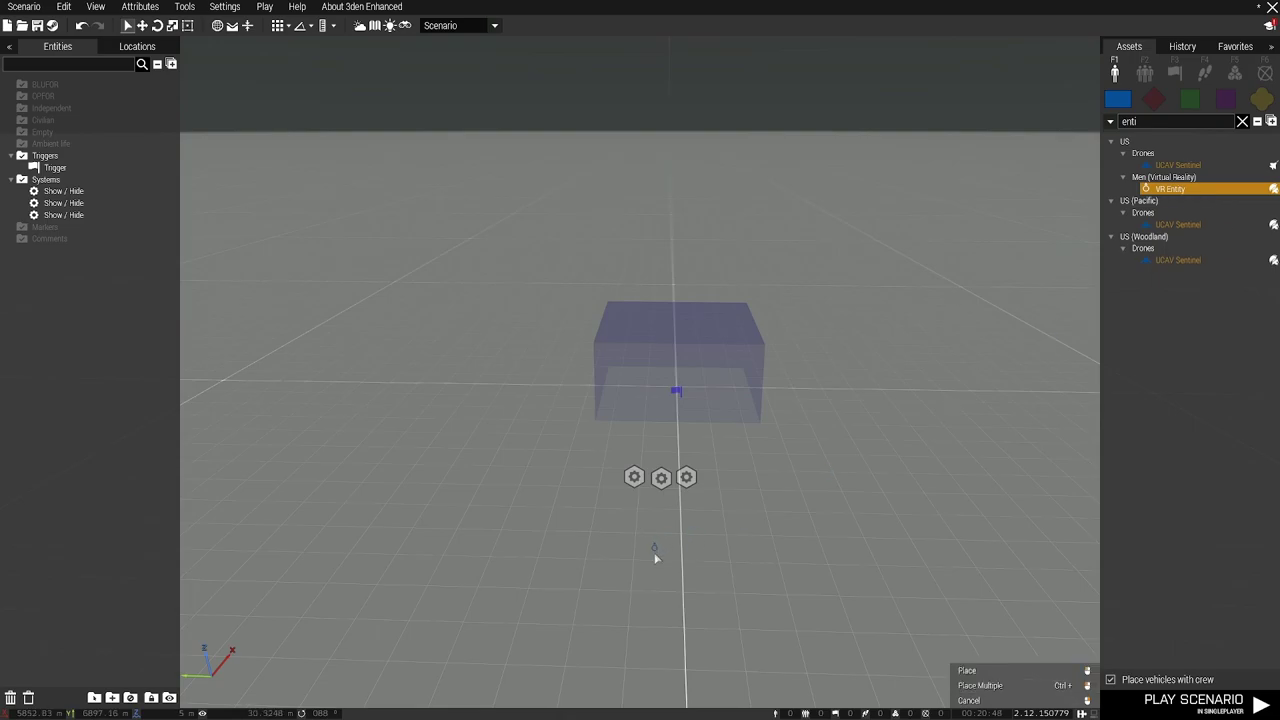
pyautogui.click(657, 549)
pyautogui.click(1154, 99)
pyautogui.click(1170, 165)
pyautogui.click(584, 548)
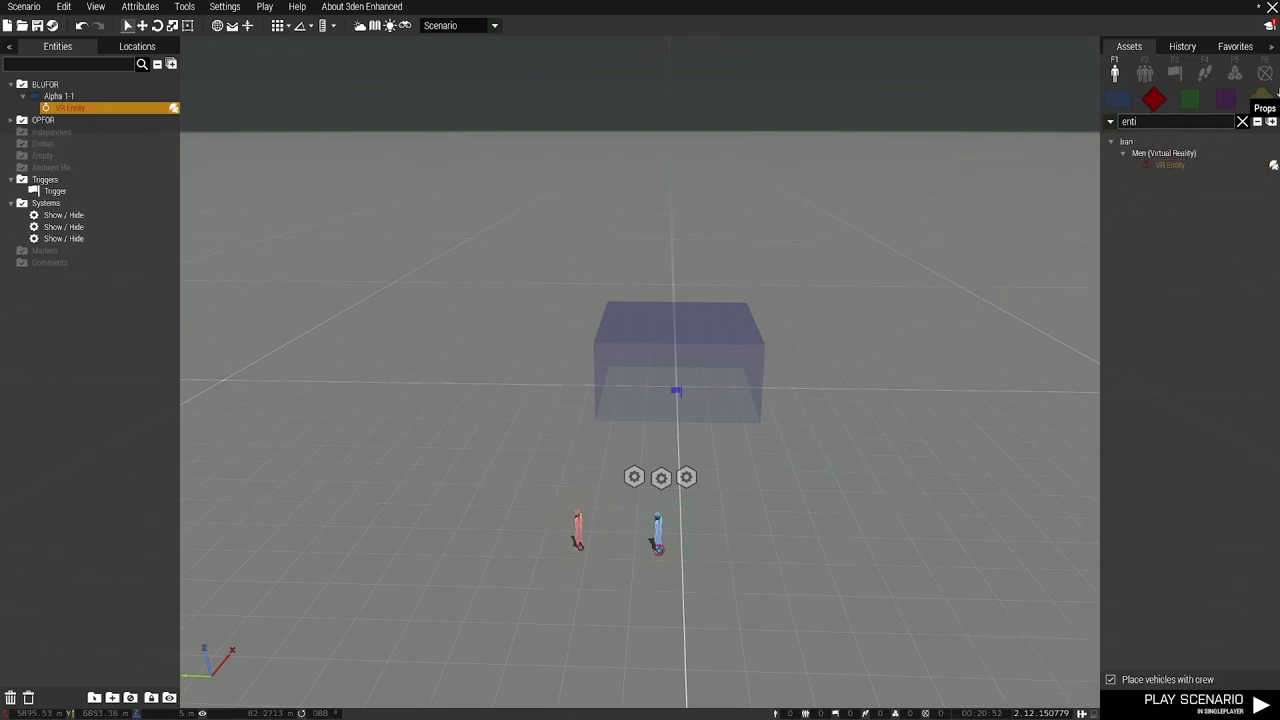
# Place the Flag (Blue) and Flag (Red) props side by side, then select the three Show / Hide modules.
pyautogui.click(1261, 99)
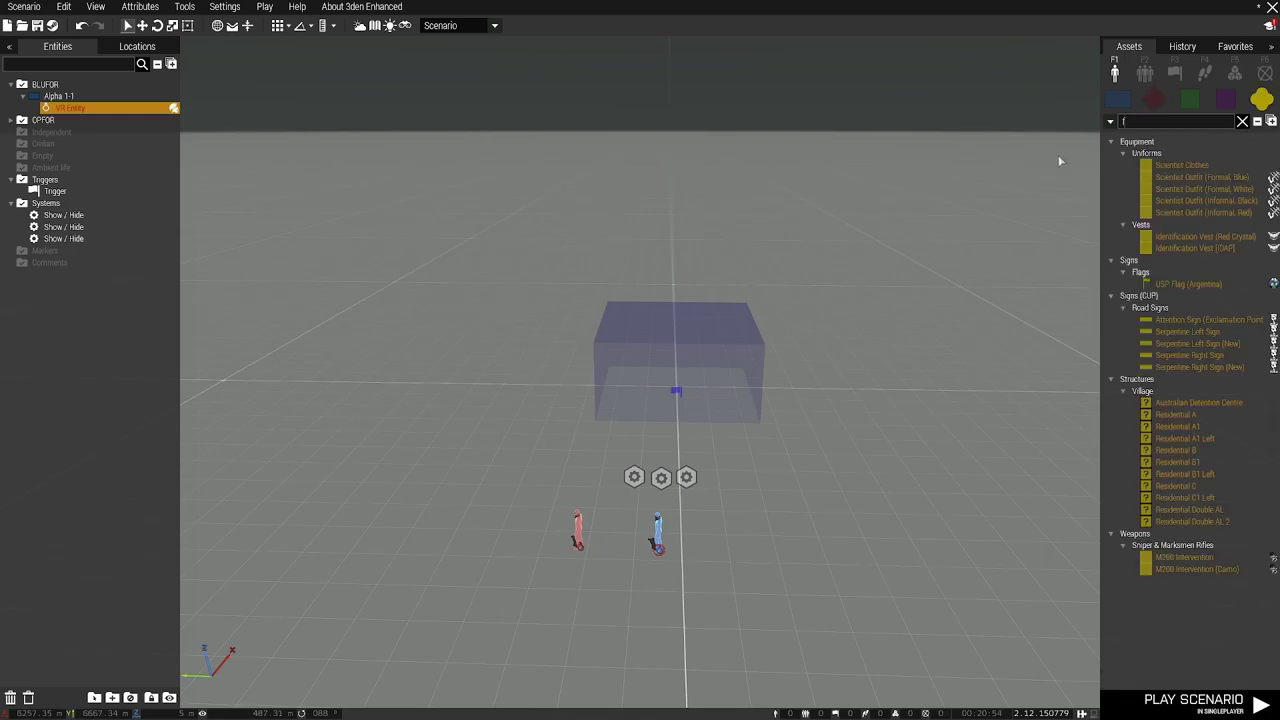
pyautogui.write('flag')
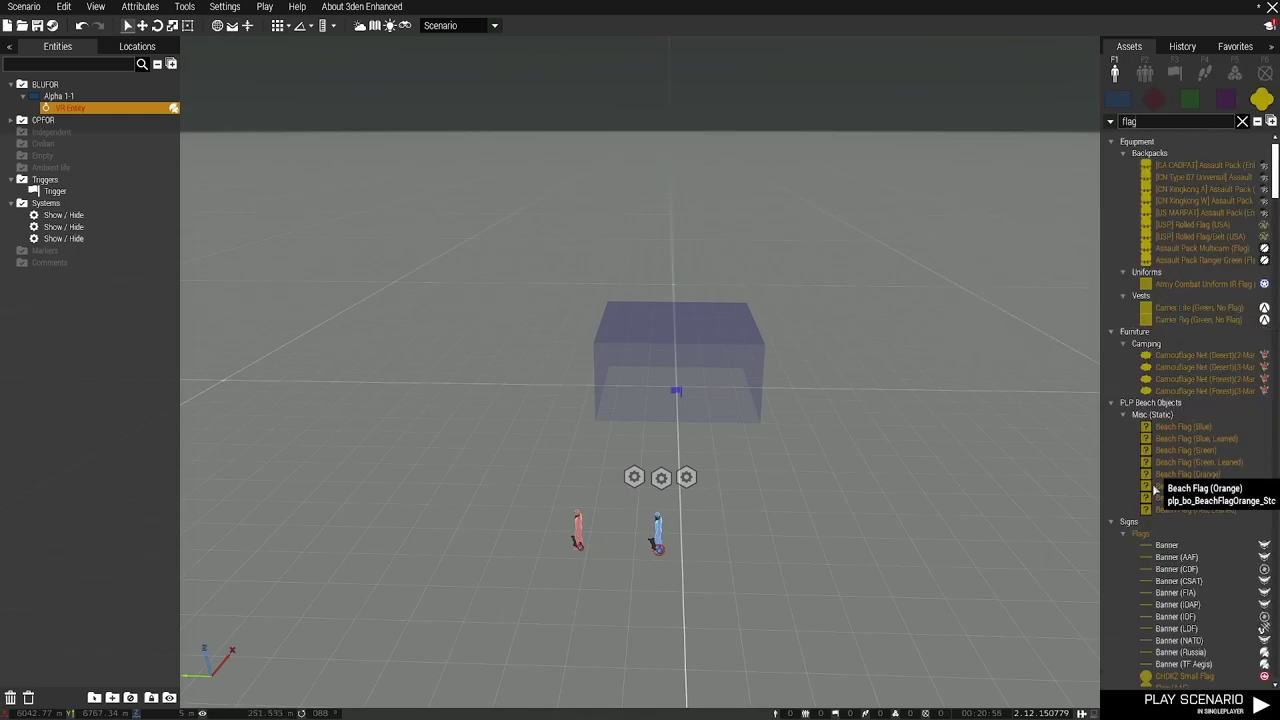
pyautogui.scroll(-5, 1180, 490)
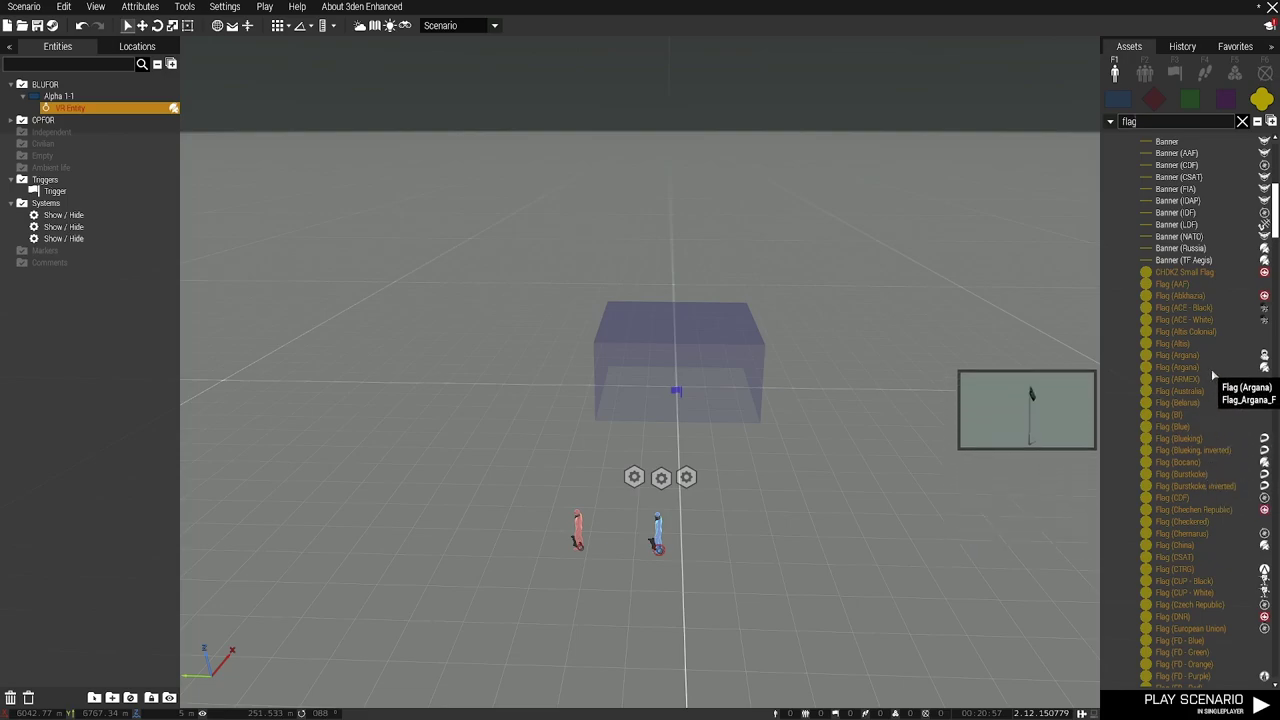
pyautogui.click(1190, 428)
pyautogui.click(849, 500)
pyautogui.scroll(-10, 1225, 480)
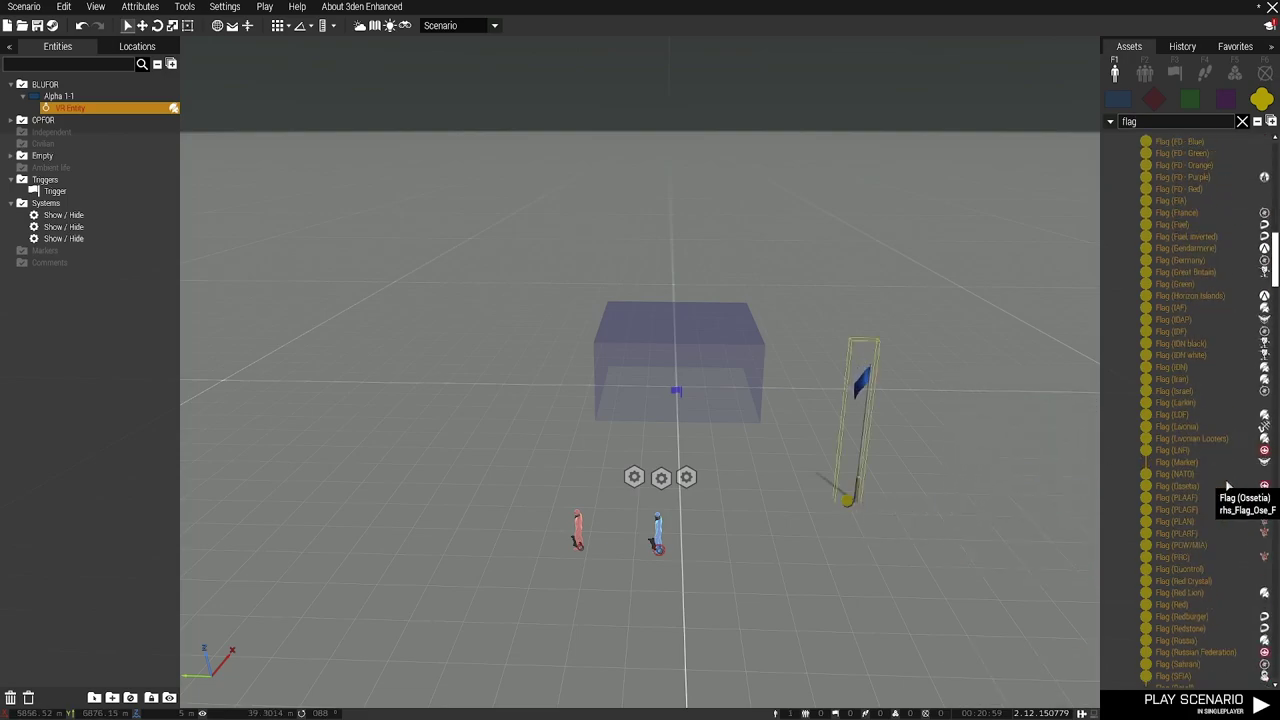
pyautogui.scroll(-3, 1200, 420)
pyautogui.click(1173, 343)
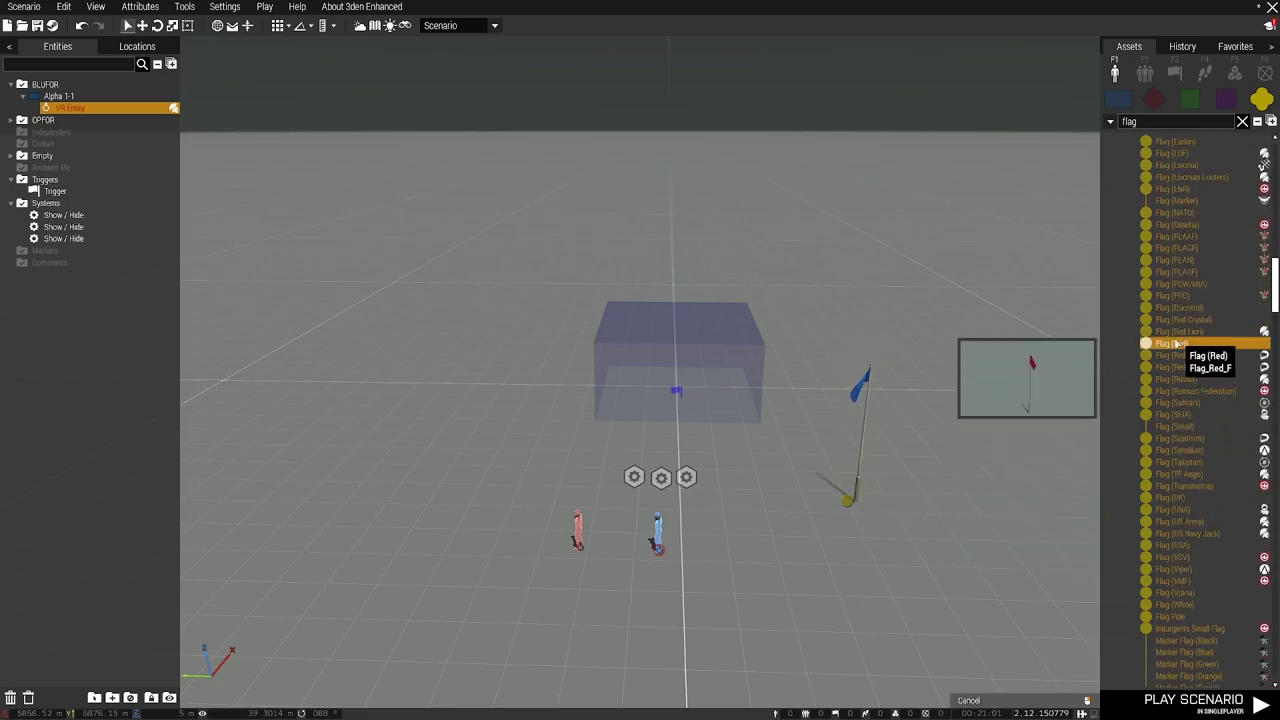
pyautogui.click(905, 505)
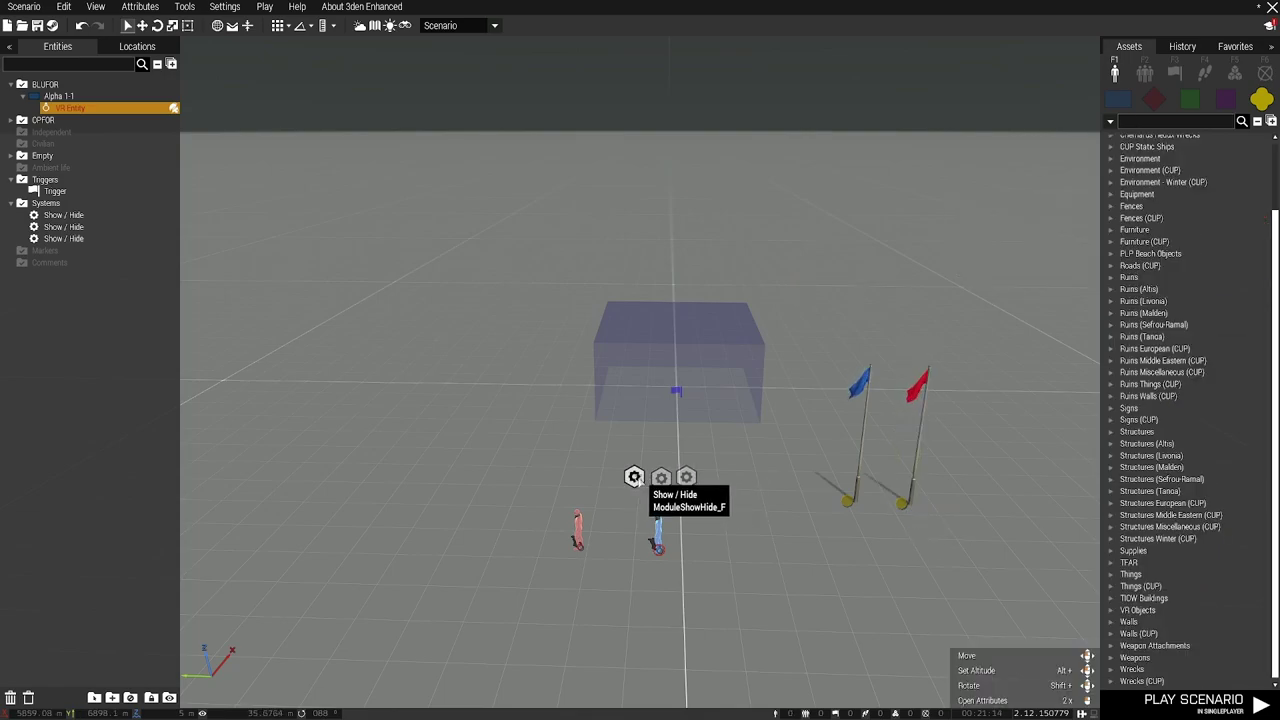
pyautogui.moveTo(604, 465)
pyautogui.mouseDown()
pyautogui.moveTo(703, 489)
pyautogui.moveTo(690, 481)
pyautogui.mouseUp()
# Set all three Show / Hide modules to apply to synchronized objects only, action Hide units.
pyautogui.rightClick(690, 481)
pyautogui.click(724, 600)
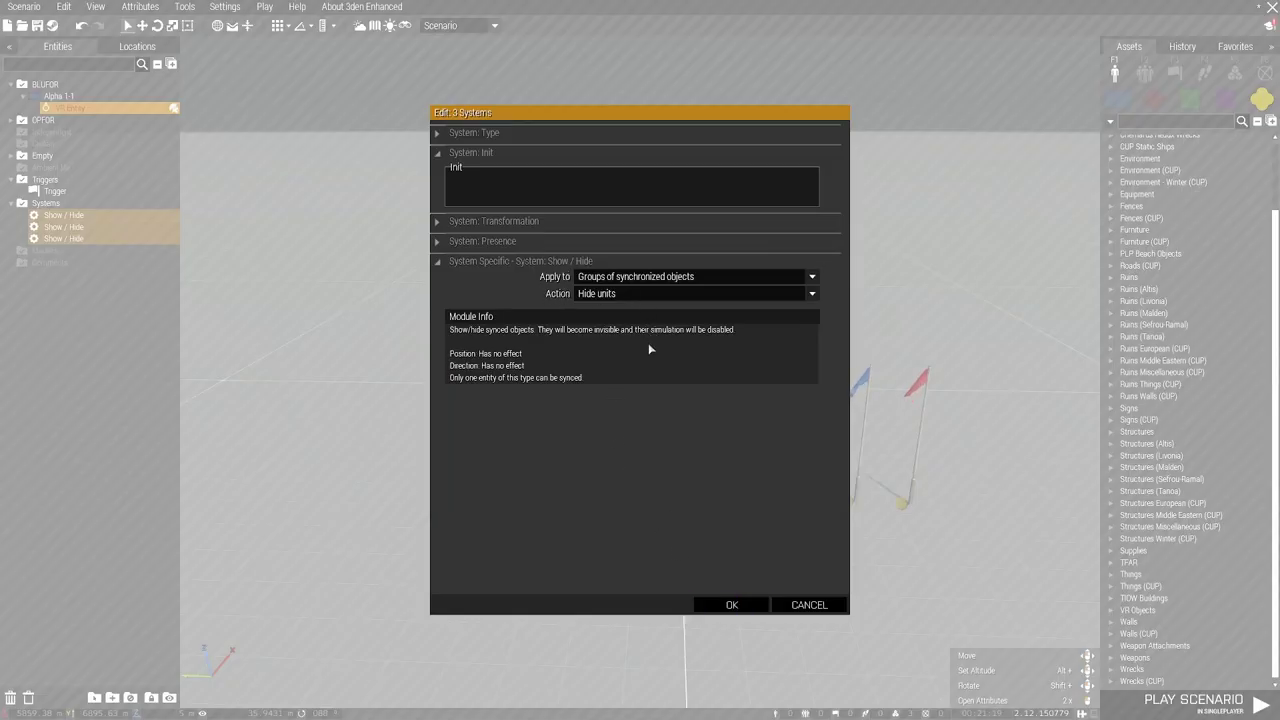
pyautogui.click(620, 280)
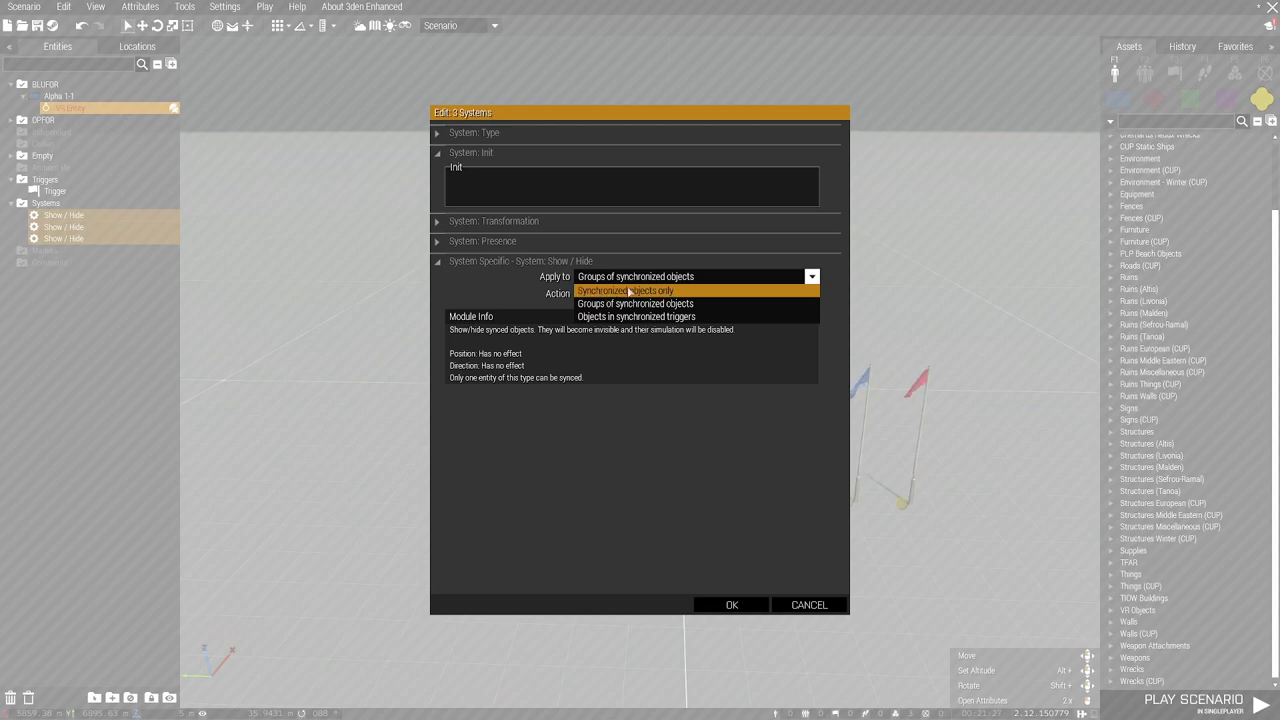
pyautogui.click(650, 291)
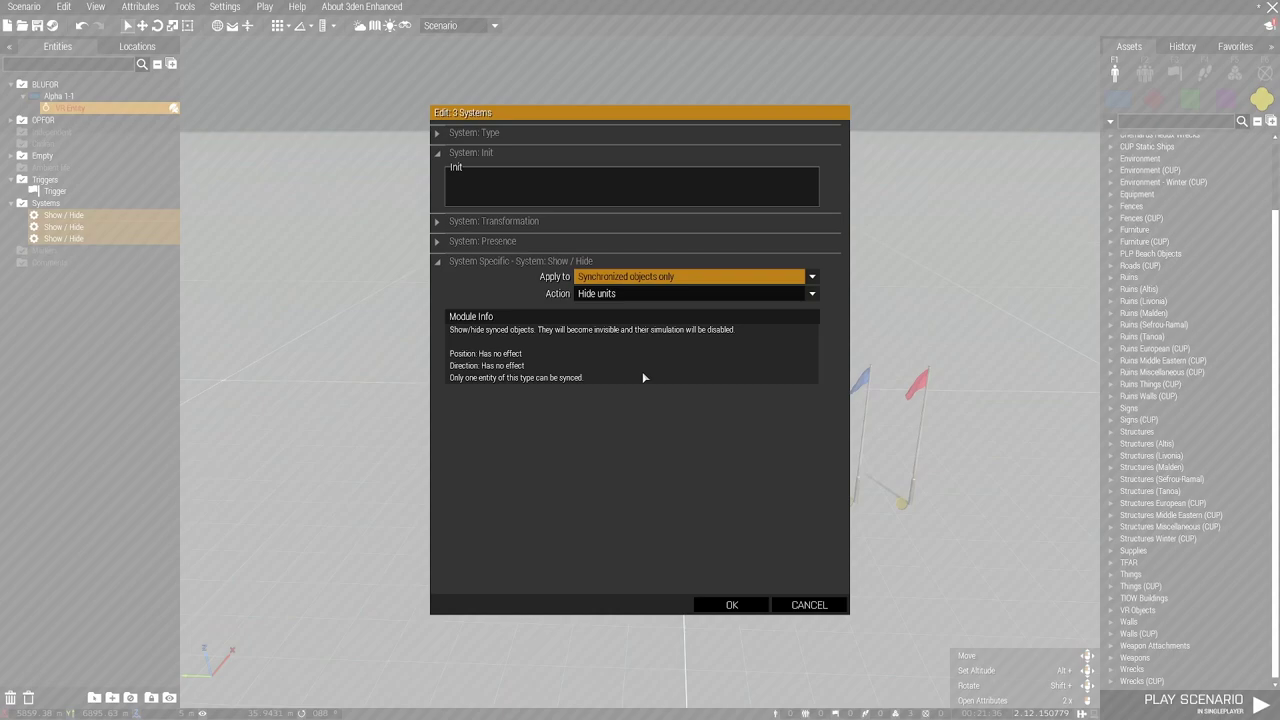
pyautogui.click(617, 294)
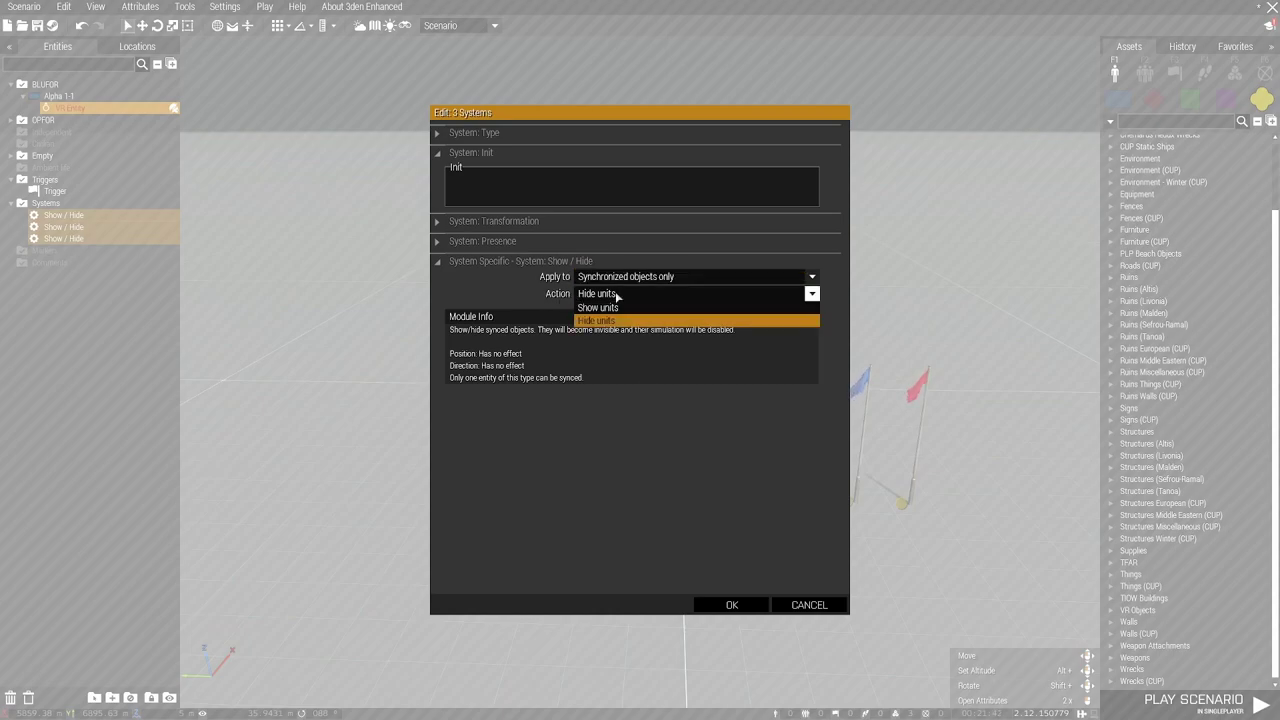
pyautogui.click(617, 294)
pyautogui.click(745, 604)
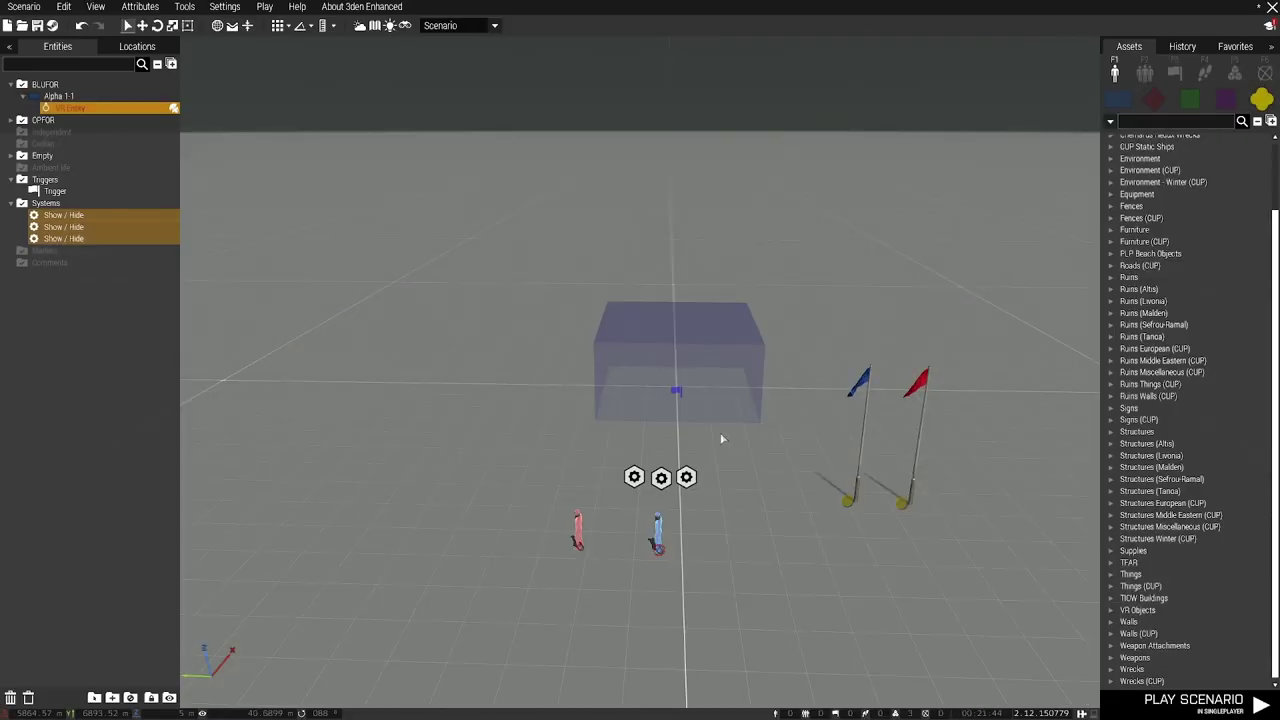
# Change the third Show / Hide module's action to show units.
pyautogui.click(686, 477)
pyautogui.doubleClick(686, 477)
pyautogui.click(606, 311)
pyautogui.click(598, 325)
pyautogui.click(732, 605)
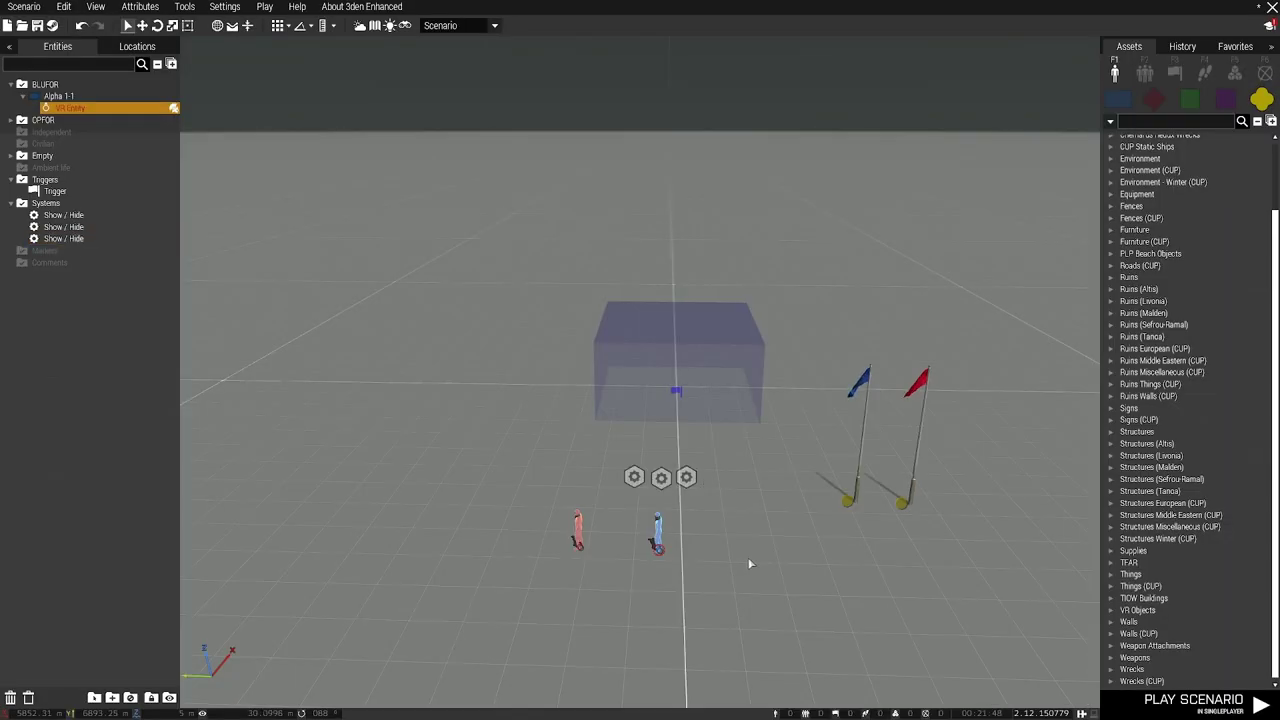
# Set the trigger's Activation to OPFOR and its Activation Type to Not Present.
pyautogui.doubleClick(676, 394)
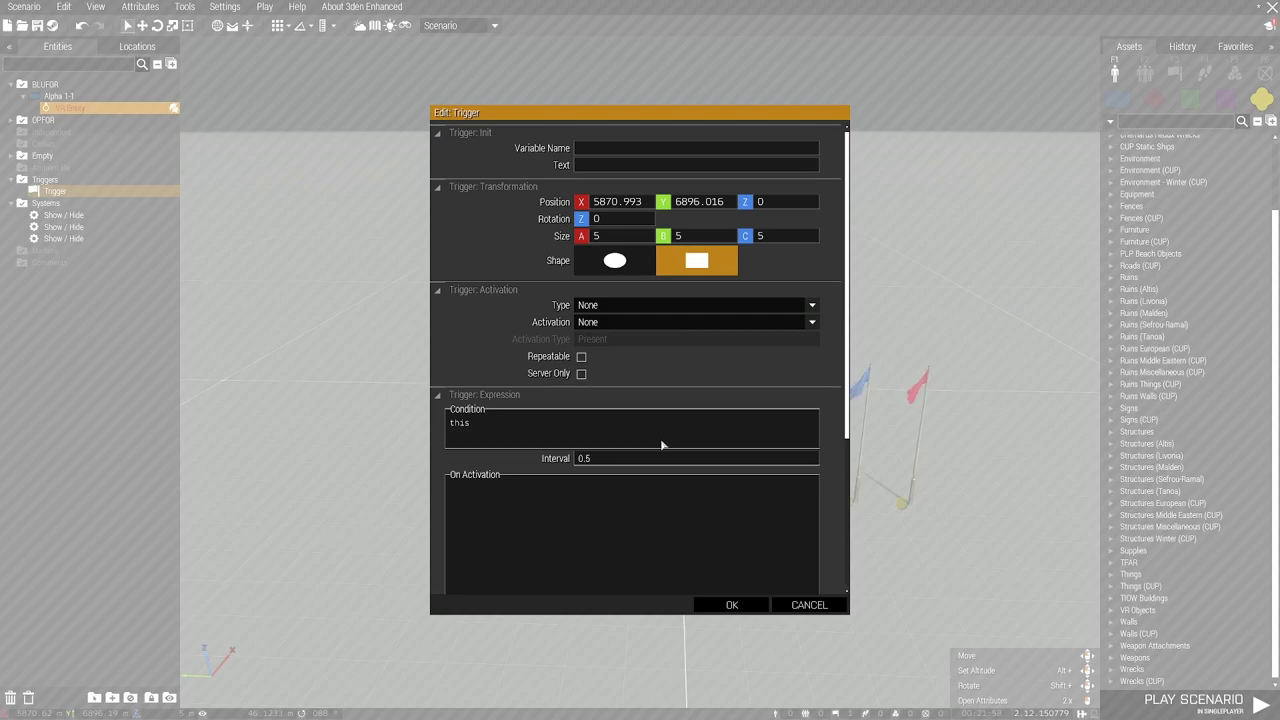
pyautogui.click(600, 322)
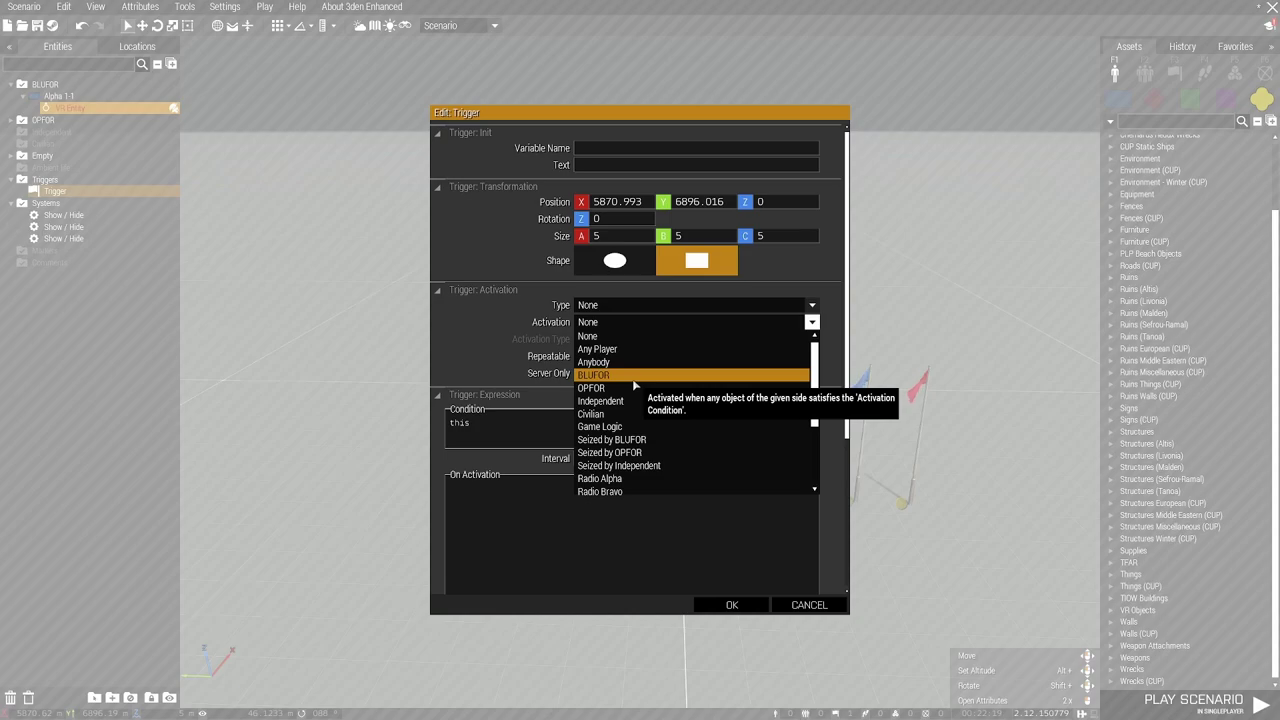
pyautogui.click(634, 388)
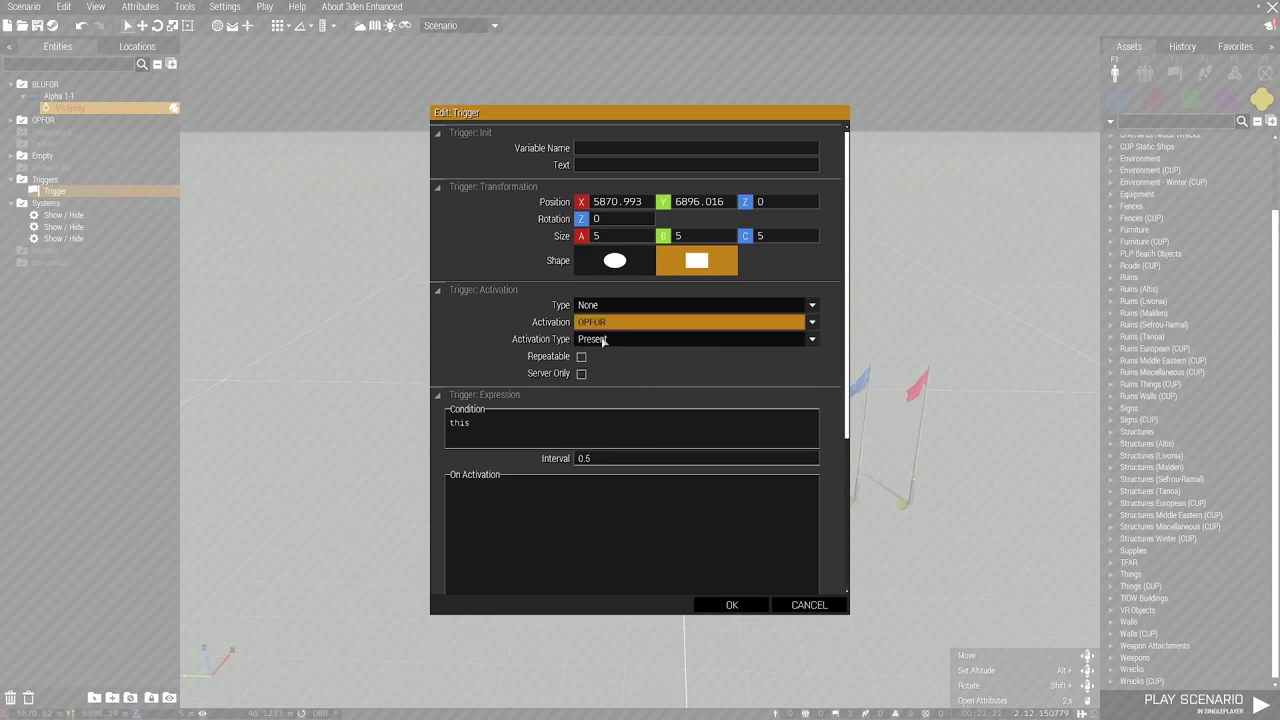
pyautogui.click(603, 341)
pyautogui.click(615, 364)
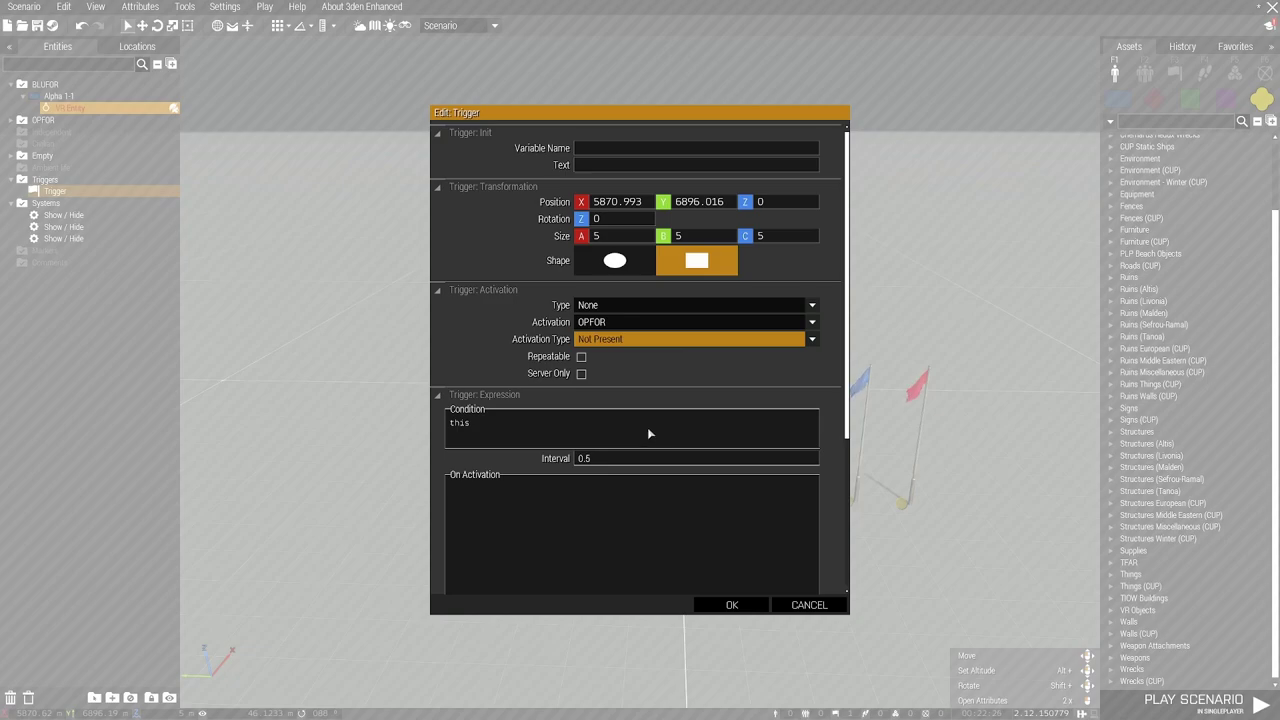
# Apply the trigger settings, then tick All Features under the red VR soldier's AI Features.
pyautogui.click(731, 604)
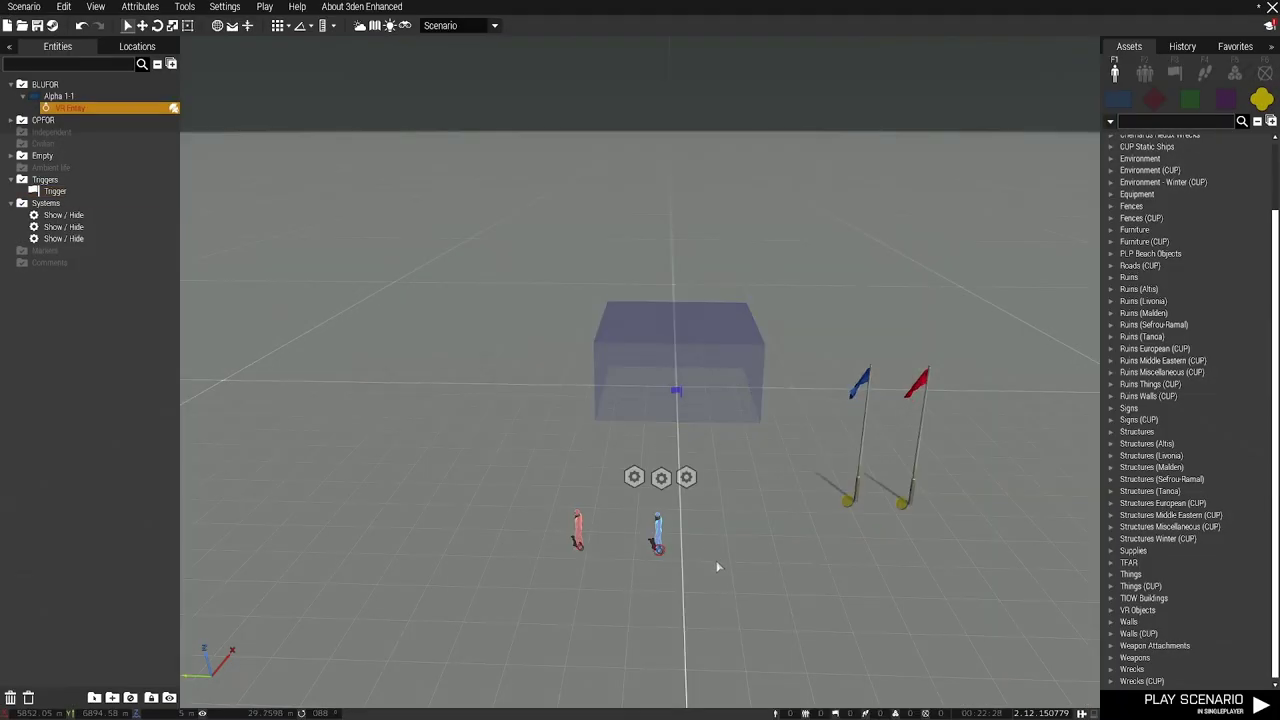
pyautogui.scroll(3, 583, 578)
pyautogui.scroll(5, 582, 578)
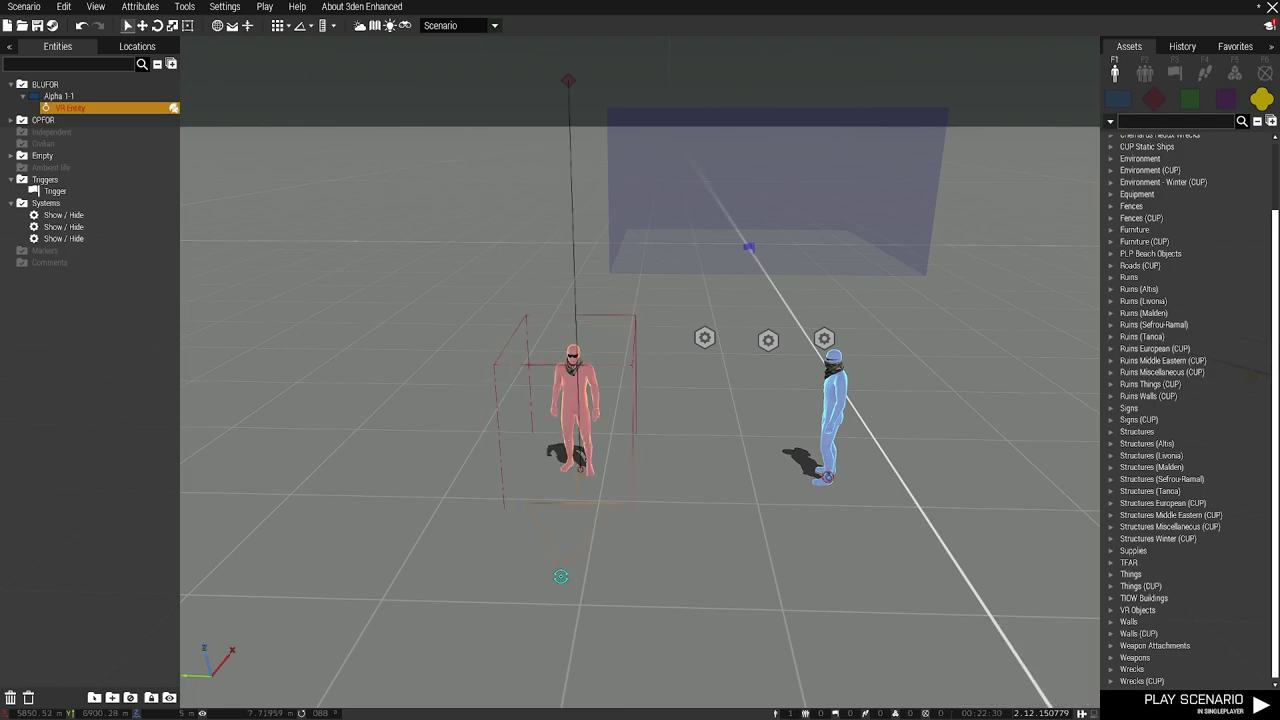
pyautogui.moveTo(580, 478); pyautogui.dragTo(480, 478, button='right')
pyautogui.moveTo(740, 521); pyautogui.dragTo(731, 521, button='right')
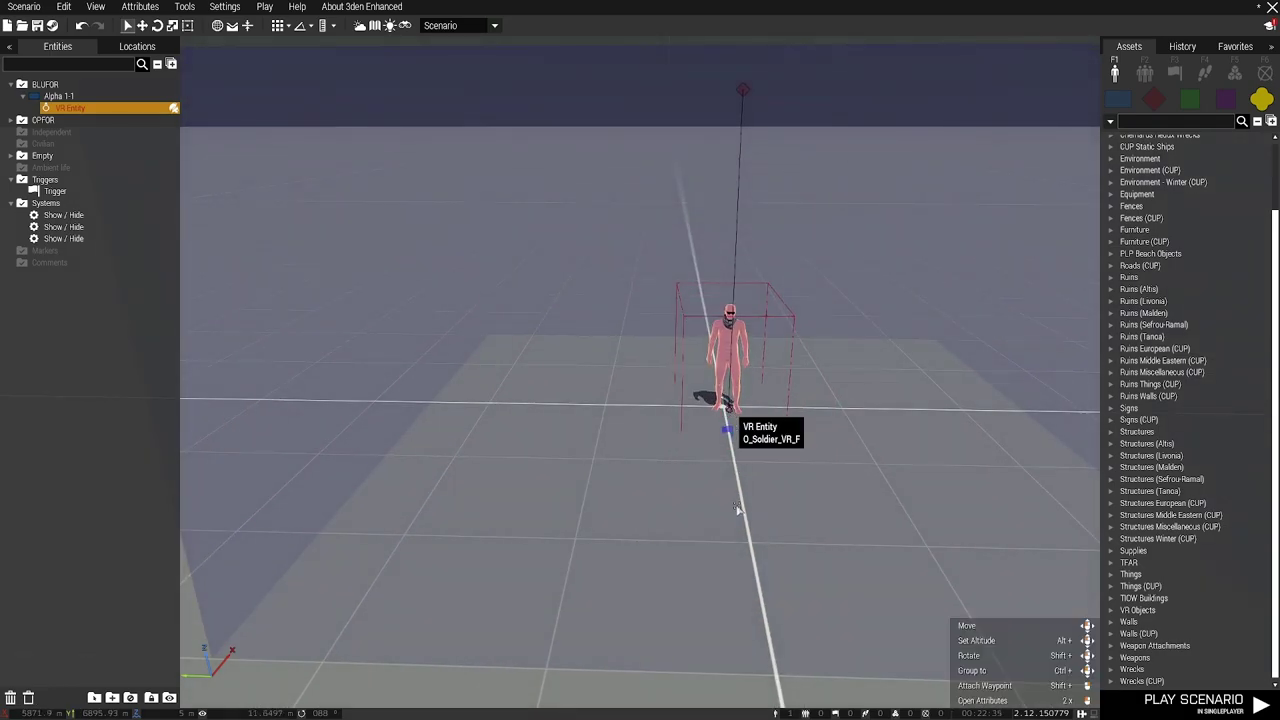
pyautogui.doubleClick(594, 466)
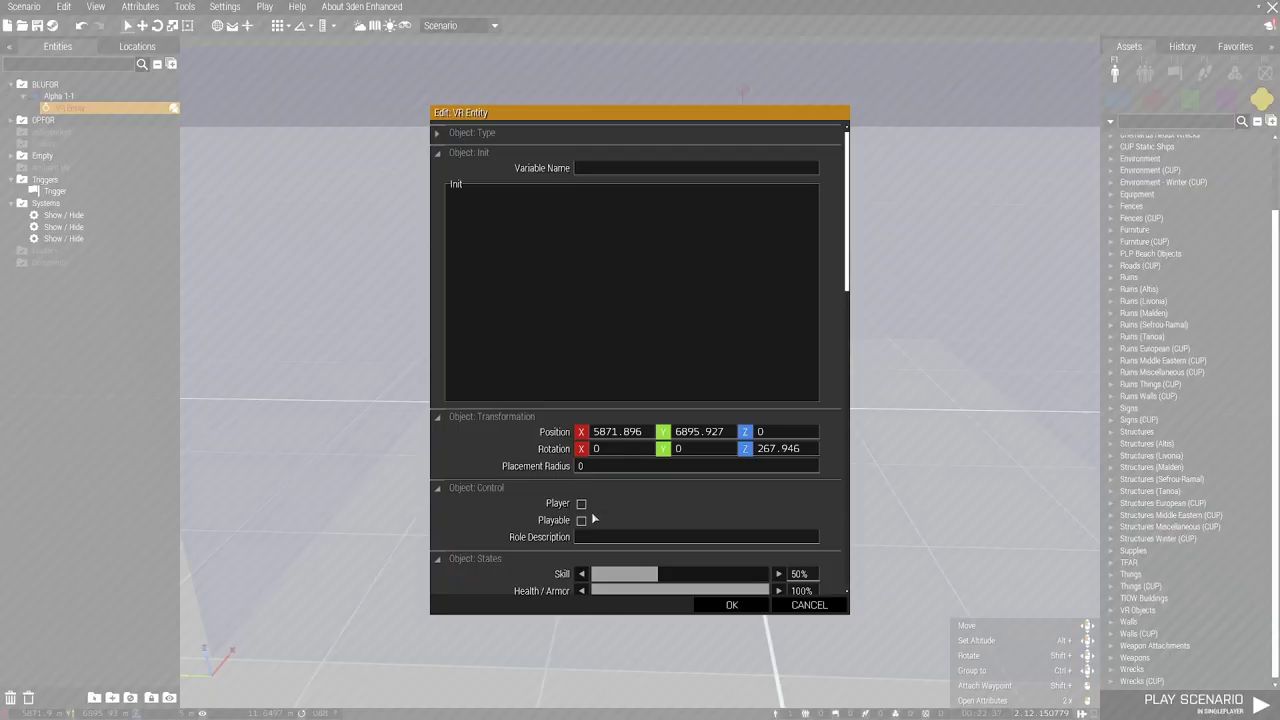
pyautogui.scroll(-1, 709, 453)
pyautogui.scroll(-15, 700, 400)
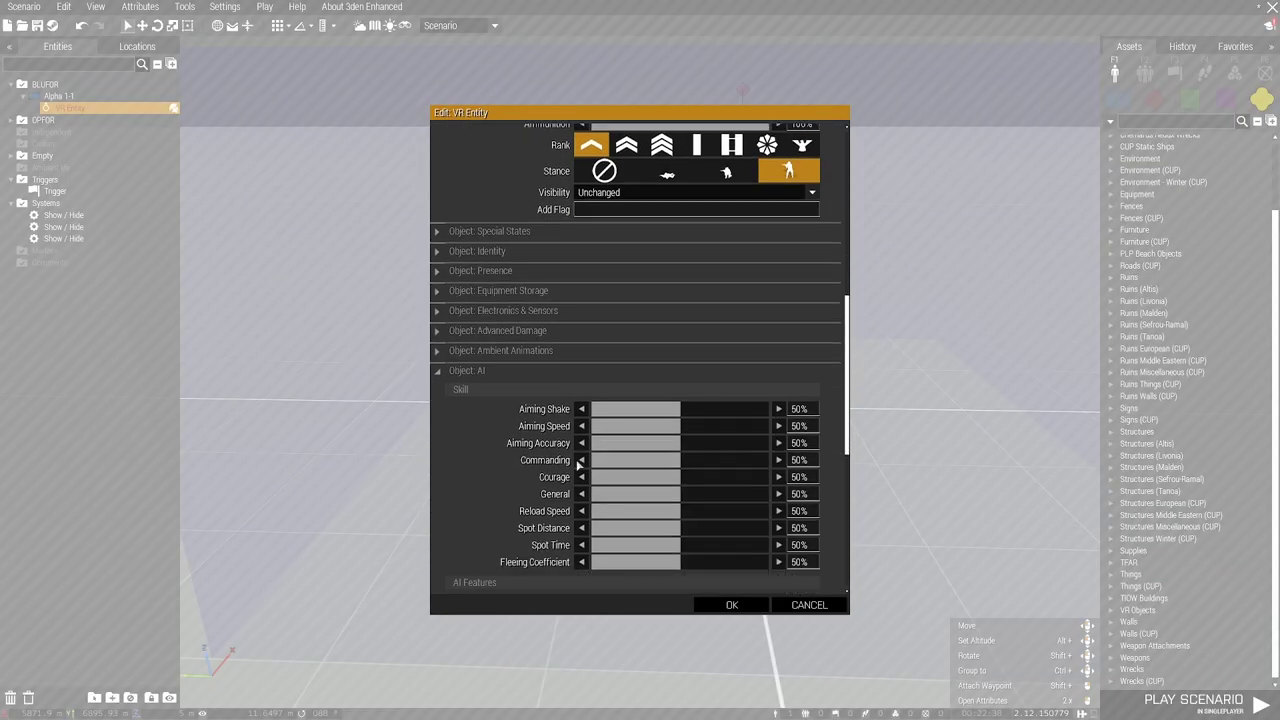
pyautogui.click(581, 214)
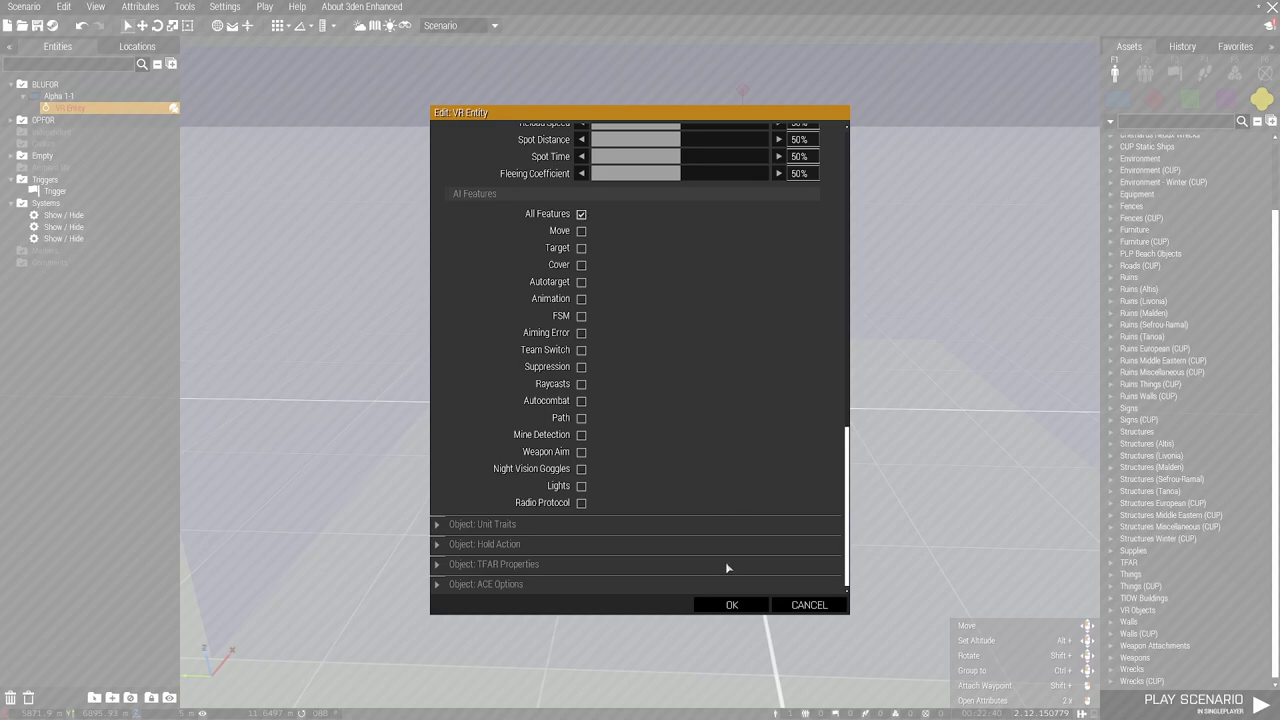
pyautogui.click(731, 605)
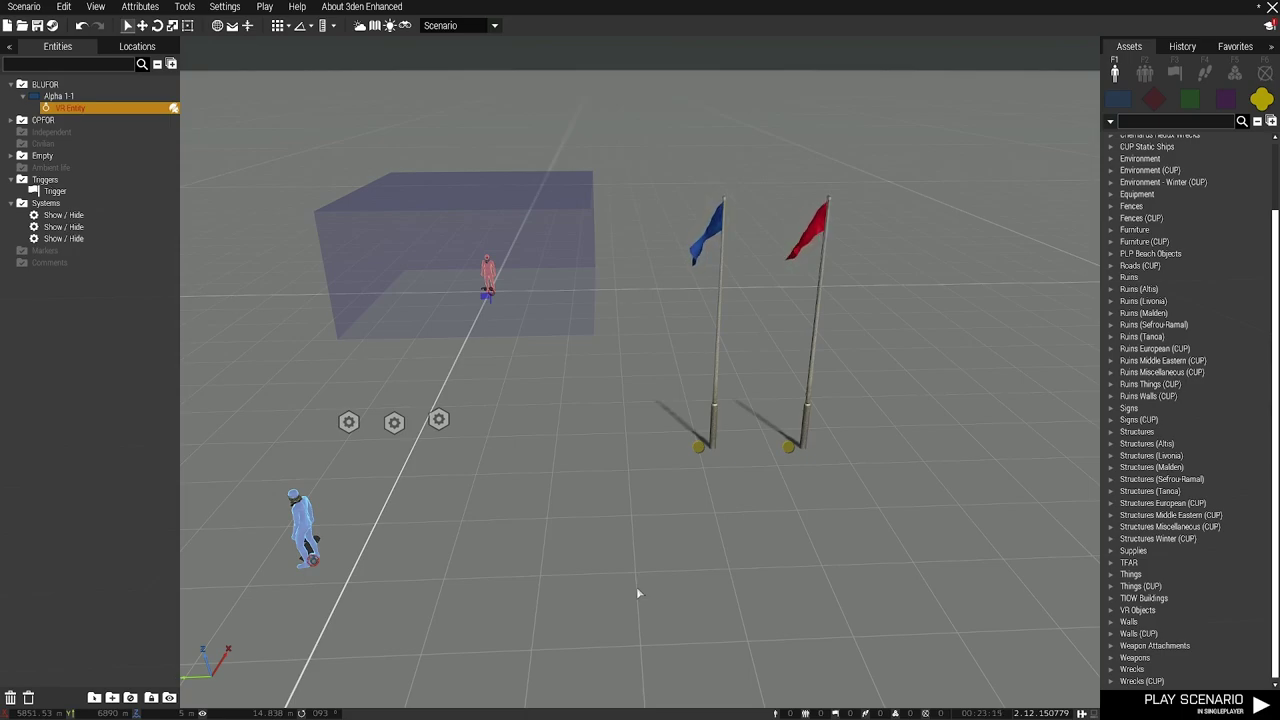
# Sync one Show / Hide module to the blue flag.
pyautogui.click(751, 544)
pyautogui.moveTo(677, 463); pyautogui.dragTo(725, 528)
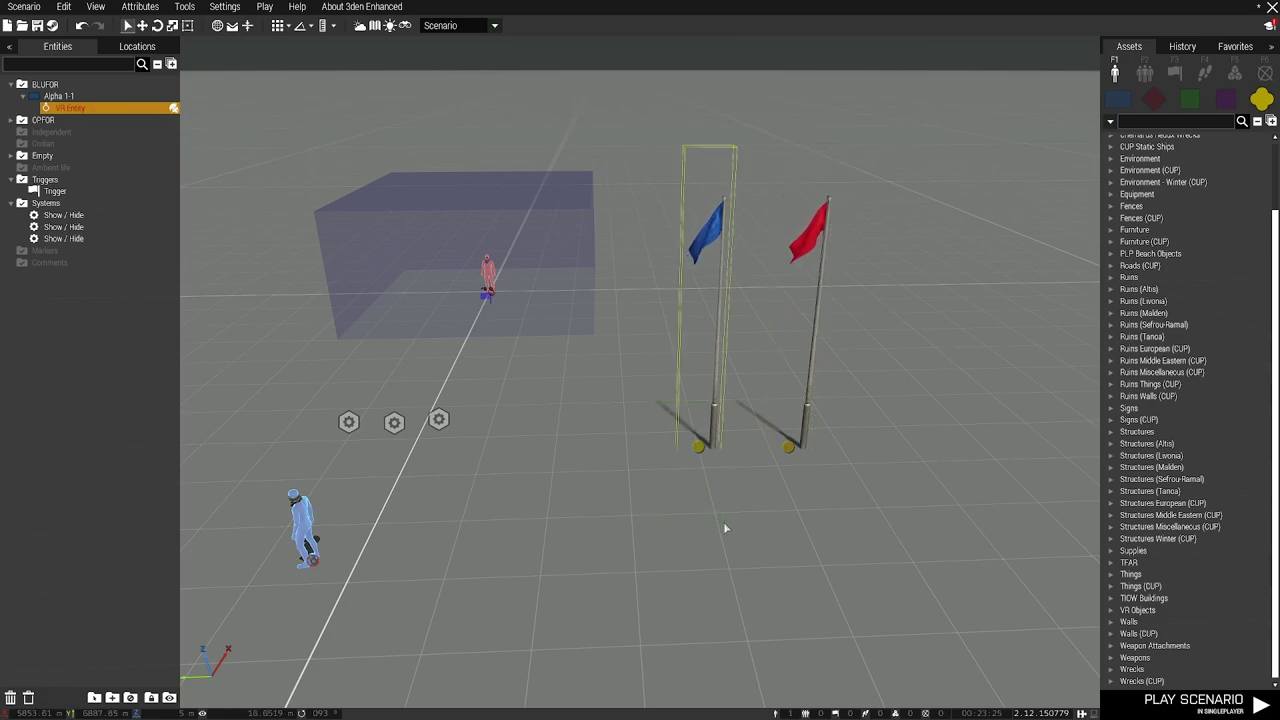
pyautogui.rightClick(620, 491)
pyautogui.moveTo(729, 381)
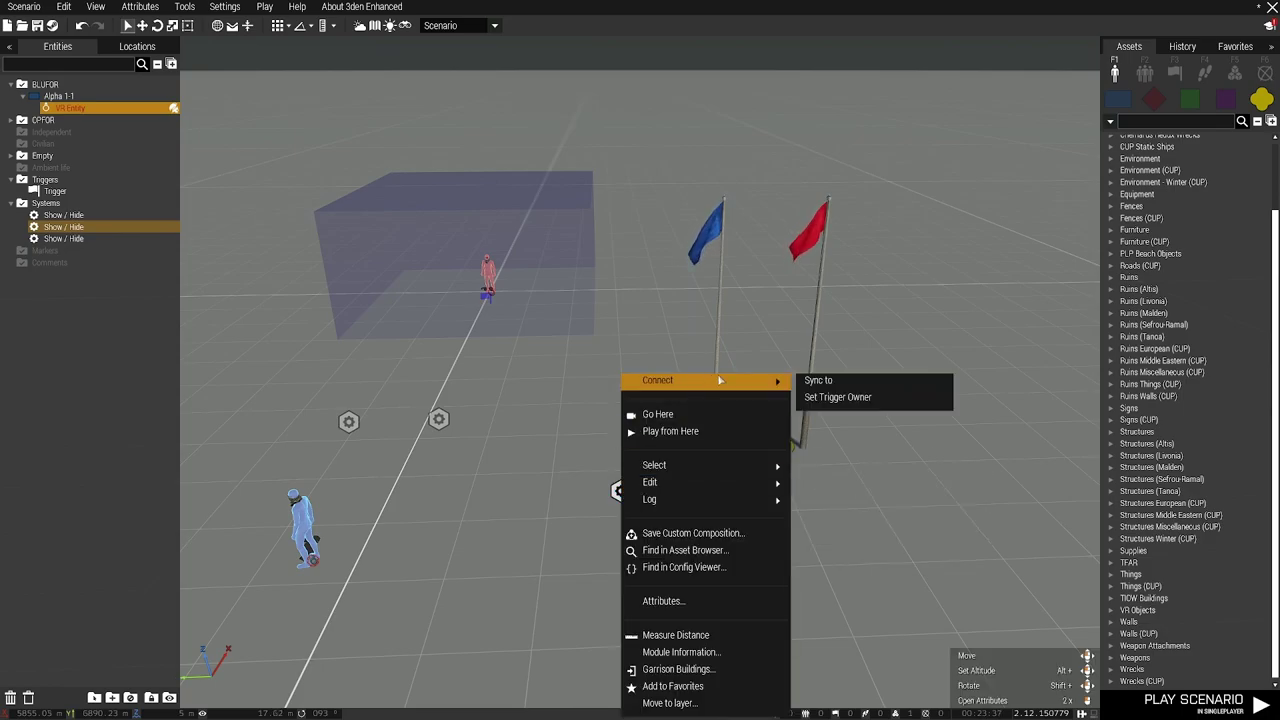
pyautogui.click(816, 381)
pyautogui.click(700, 451)
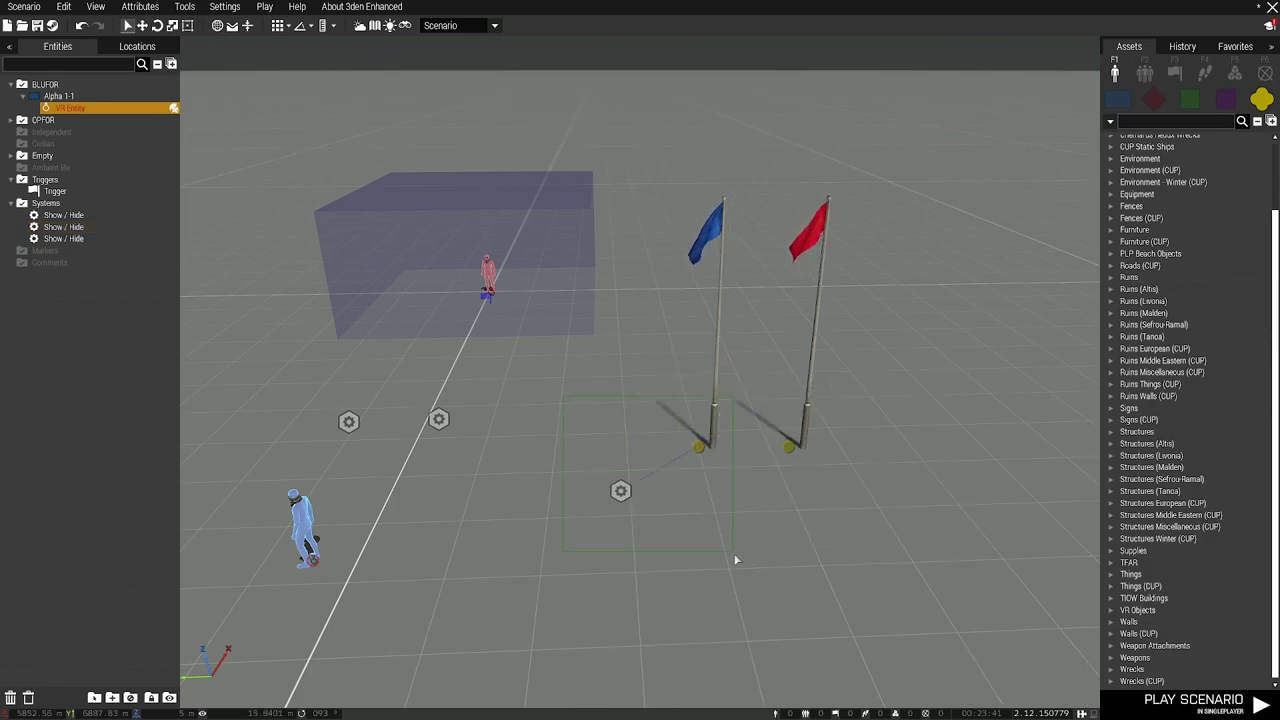
pyautogui.moveTo(737, 561); pyautogui.dragTo(739, 559)
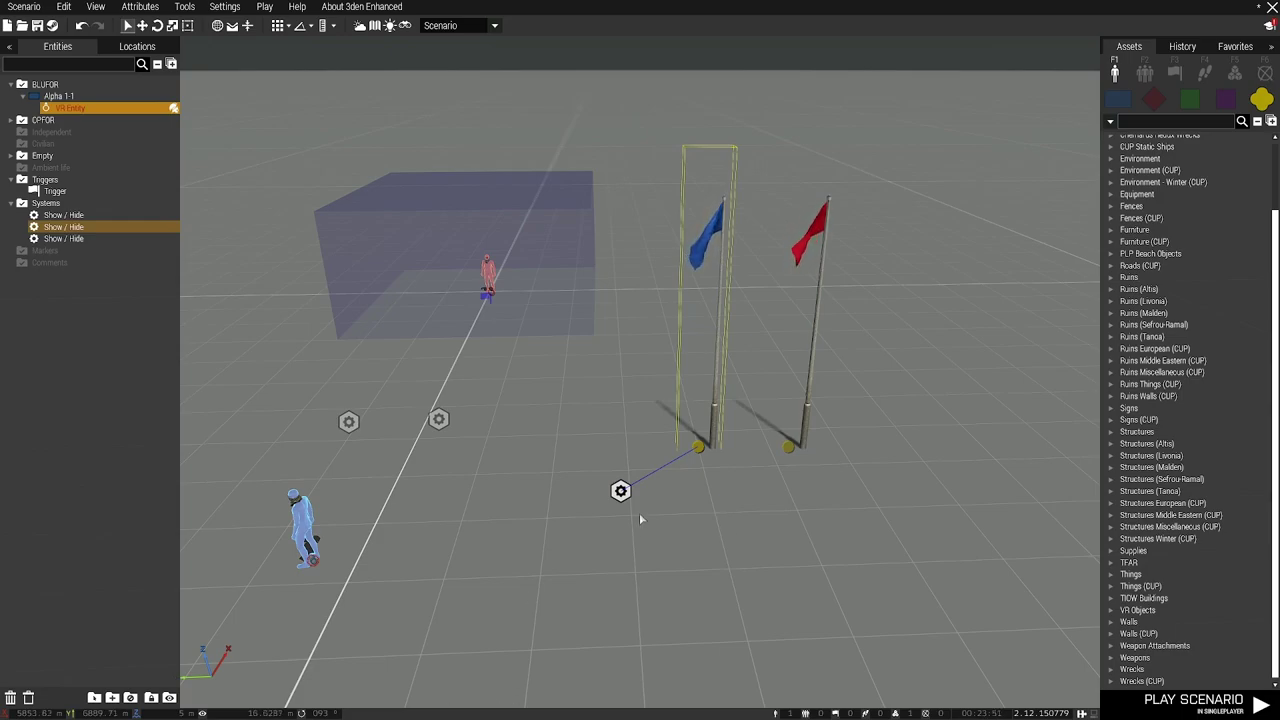
# Move another Show / Hide module beside the red flag and open its attributes.
pyautogui.click(578, 404)
pyautogui.moveTo(349, 420); pyautogui.dragTo(817, 508)
pyautogui.doubleClick(817, 506)
# Sync the module beside the red flag to the red flag and the trigger, then move it between the poles.
pyautogui.press('Escape')
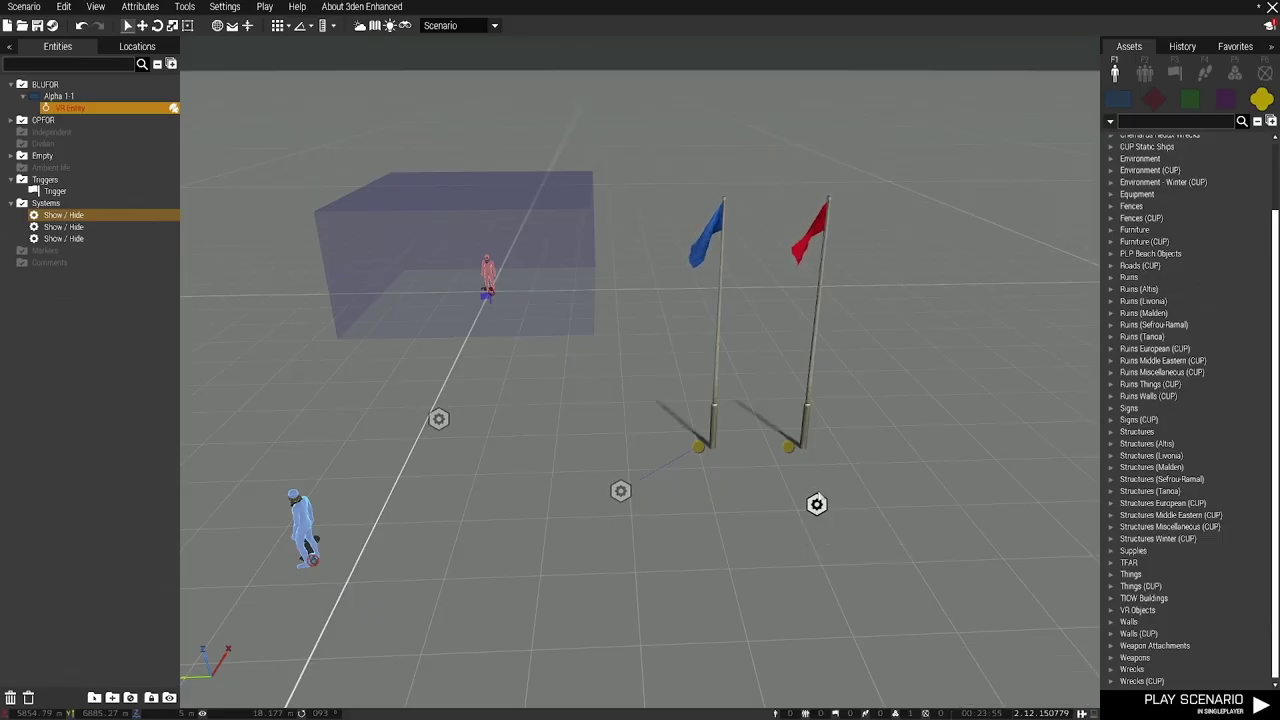
pyautogui.rightClick(814, 505)
pyautogui.moveTo(850, 380)
pyautogui.click(690, 379)
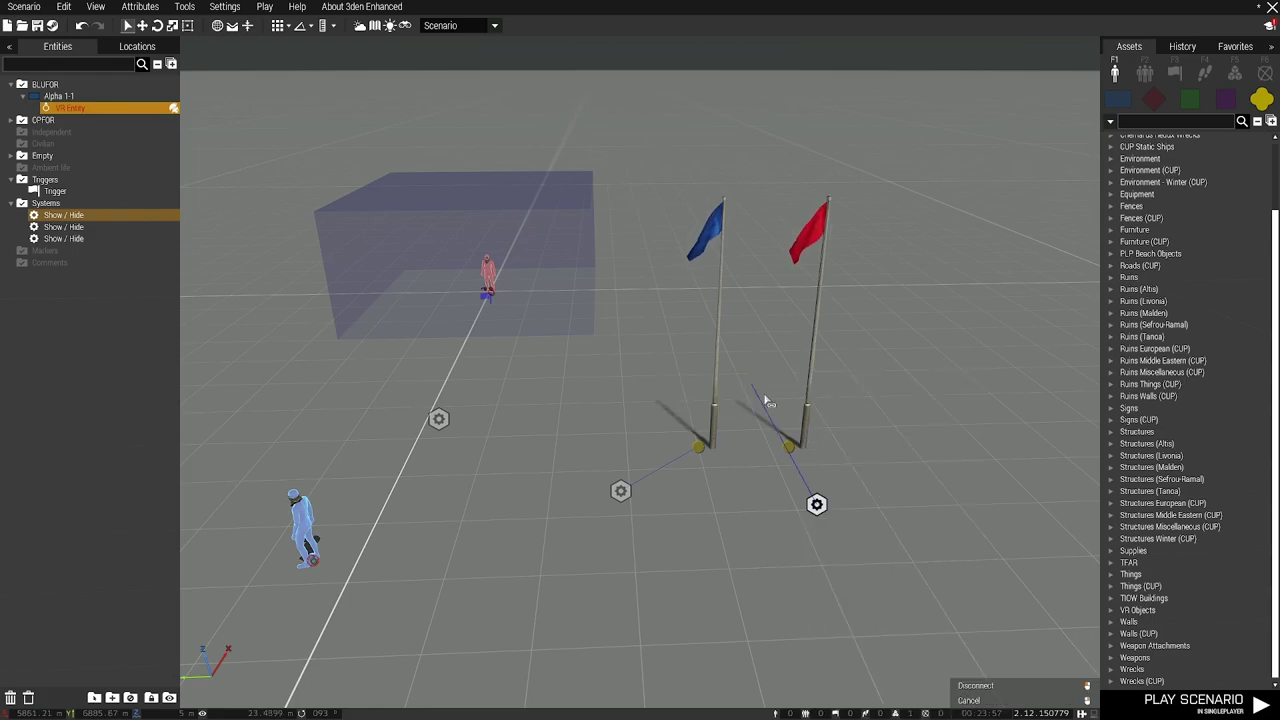
pyautogui.click(790, 445)
pyautogui.rightClick(815, 507)
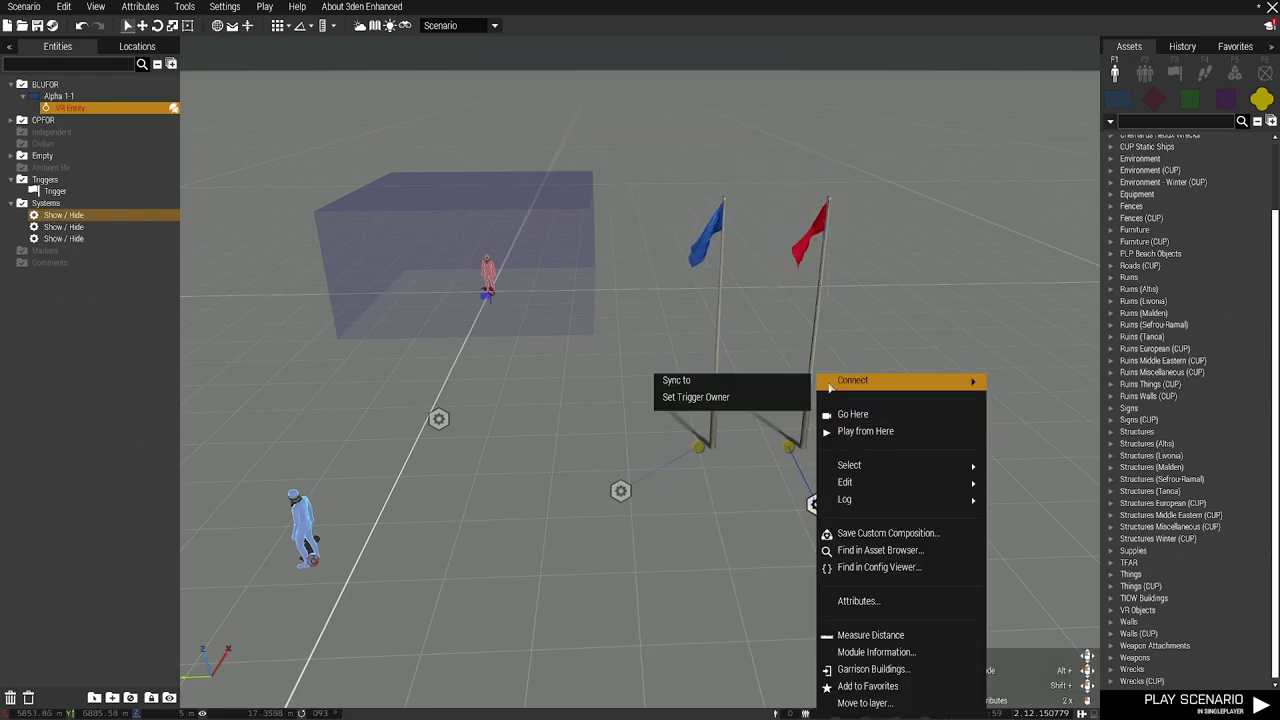
pyautogui.click(774, 383)
pyautogui.click(486, 292)
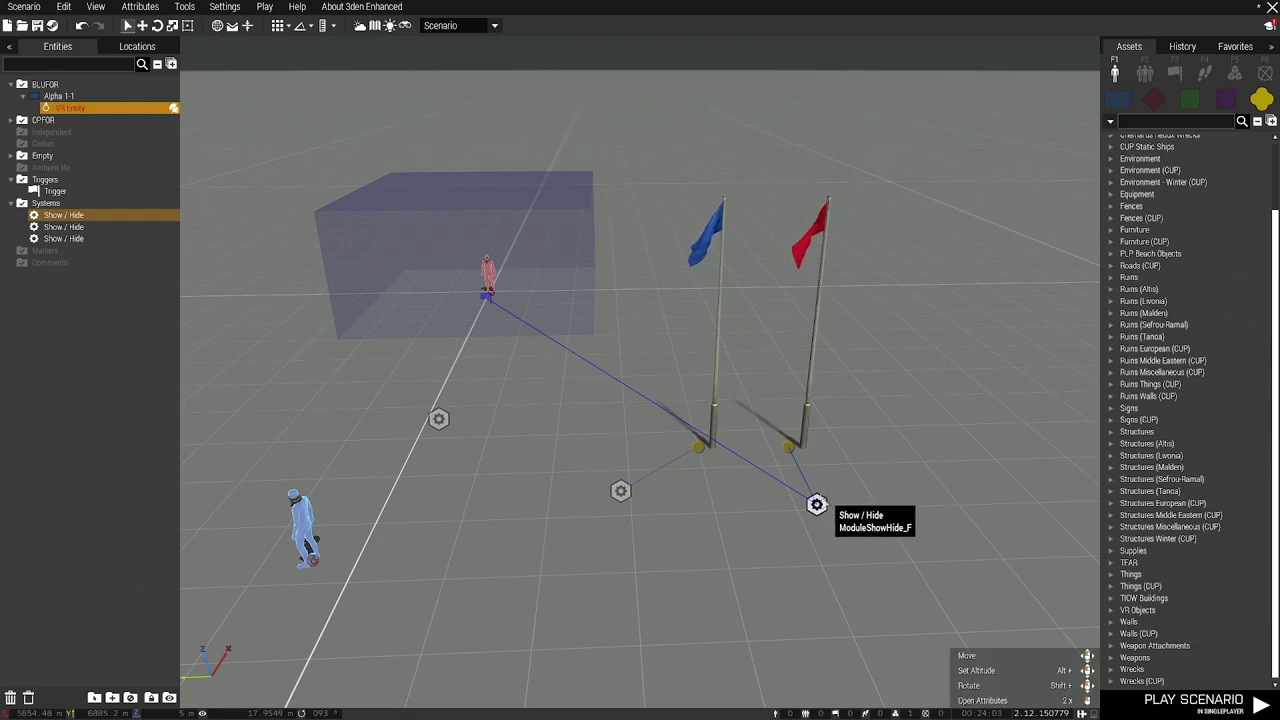
pyautogui.moveTo(816, 503); pyautogui.dragTo(773, 333)
# Sync the remaining Show / Hide module to the blue flag and to the trigger.
pyautogui.click(600, 427)
pyautogui.rightClick(440, 420)
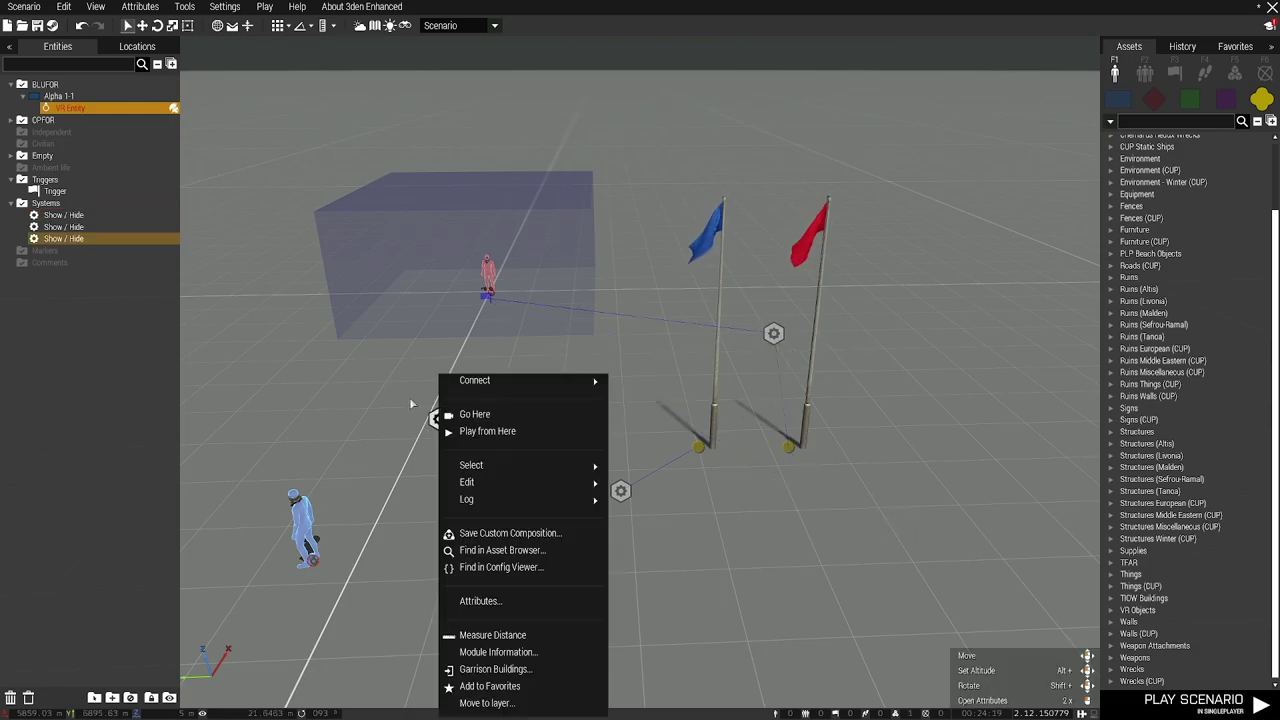
pyautogui.click(438, 419)
pyautogui.doubleClick(438, 419)
pyautogui.press('Escape')
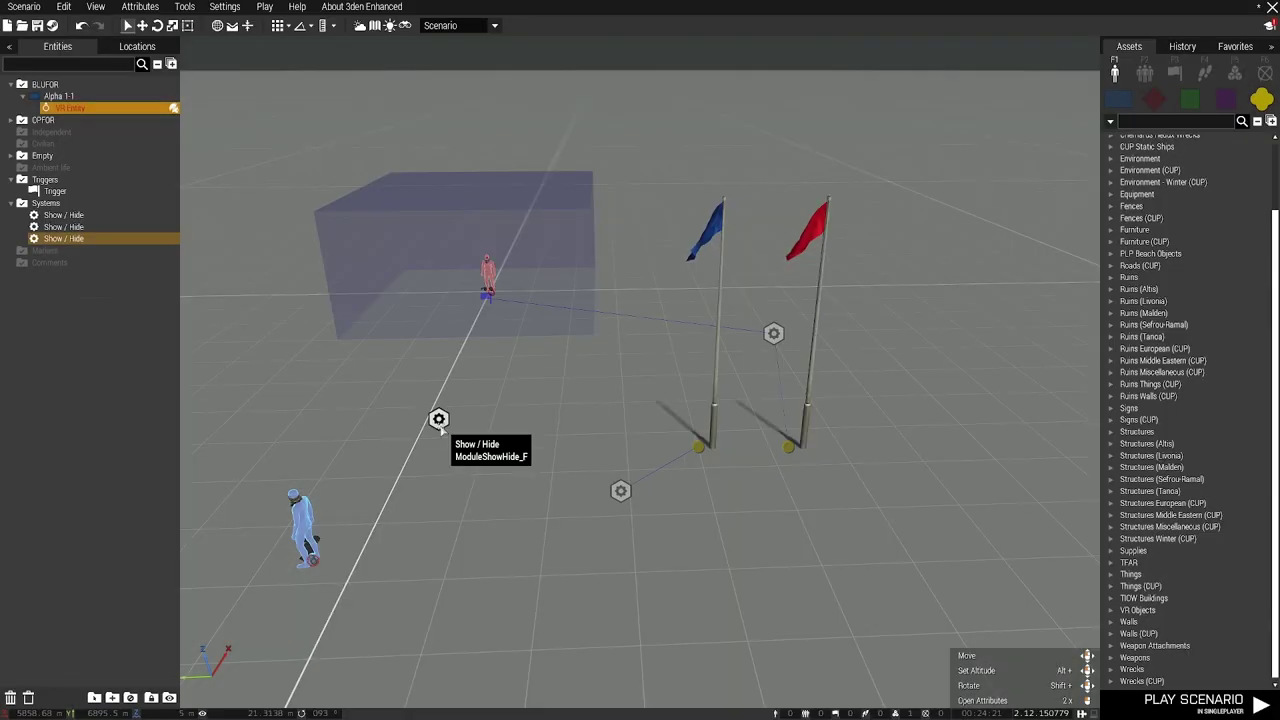
pyautogui.rightClick(438, 419)
pyautogui.click(630, 376)
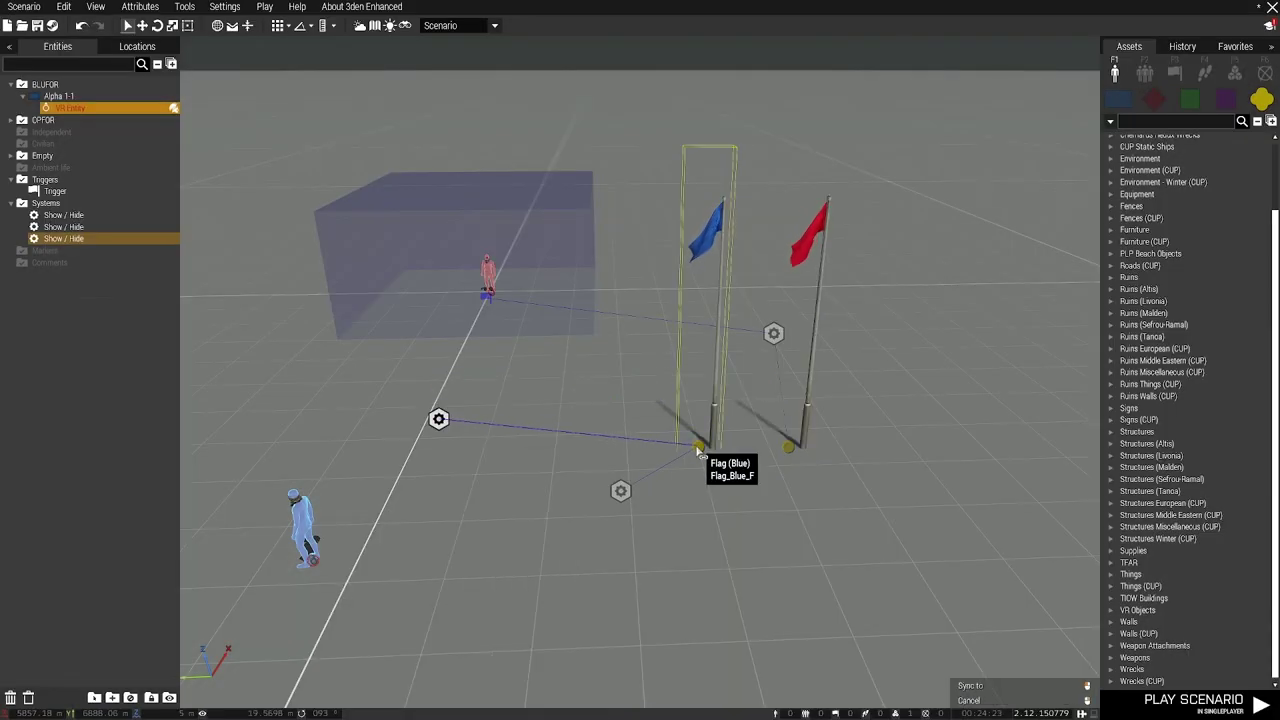
pyautogui.click(705, 447)
pyautogui.rightClick(438, 419)
pyautogui.click(628, 380)
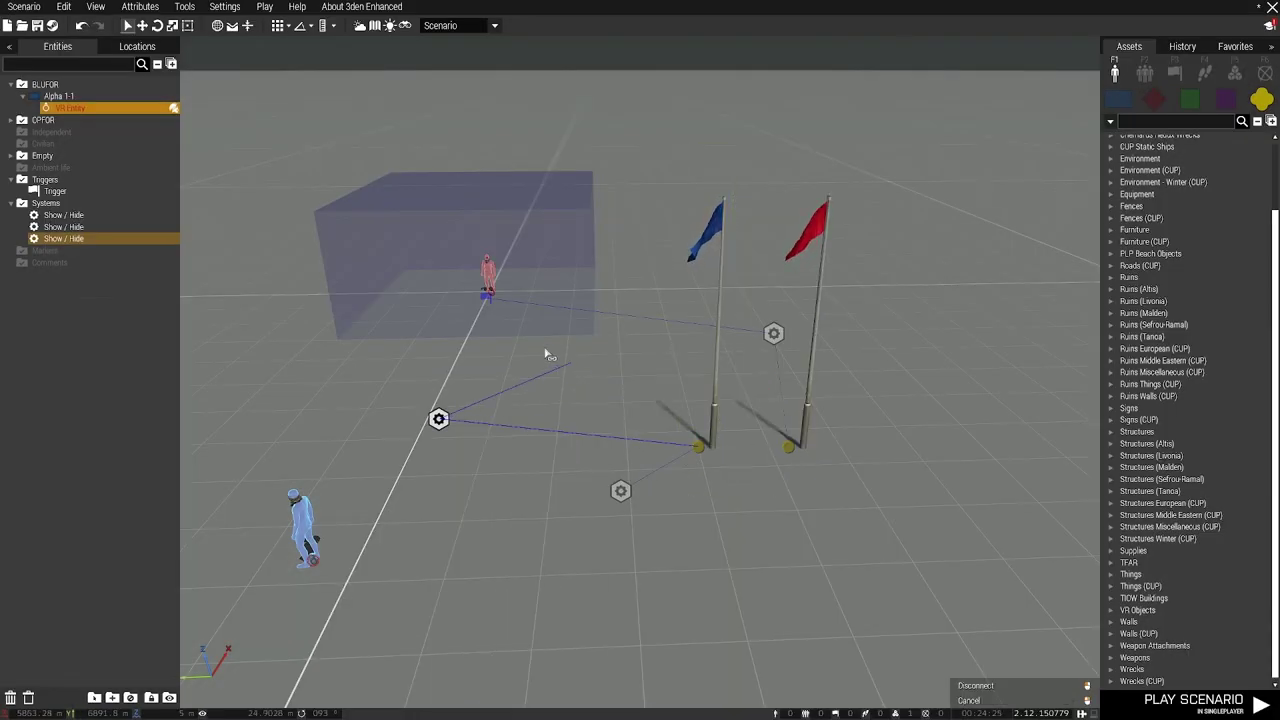
pyautogui.click(486, 292)
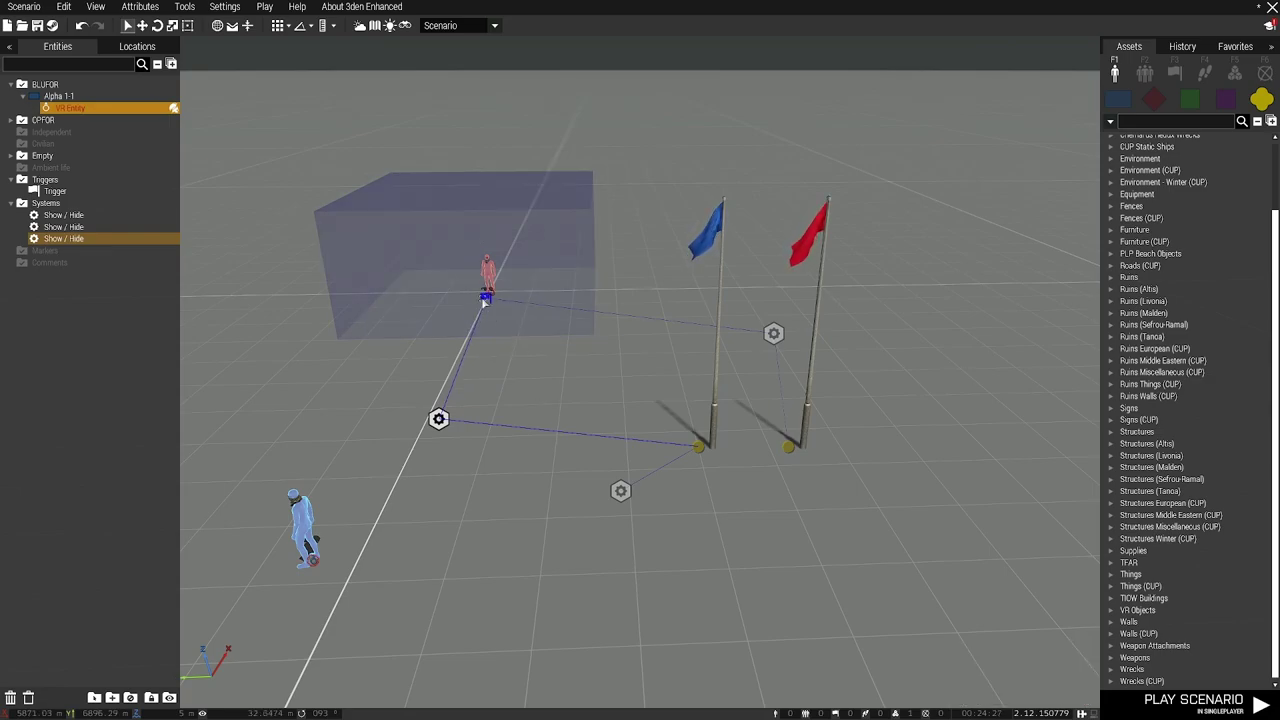
# Select the trigger and modules to check their links, then review the third module's settings.
pyautogui.click(480, 302)
pyautogui.click(535, 378)
pyautogui.click(620, 491)
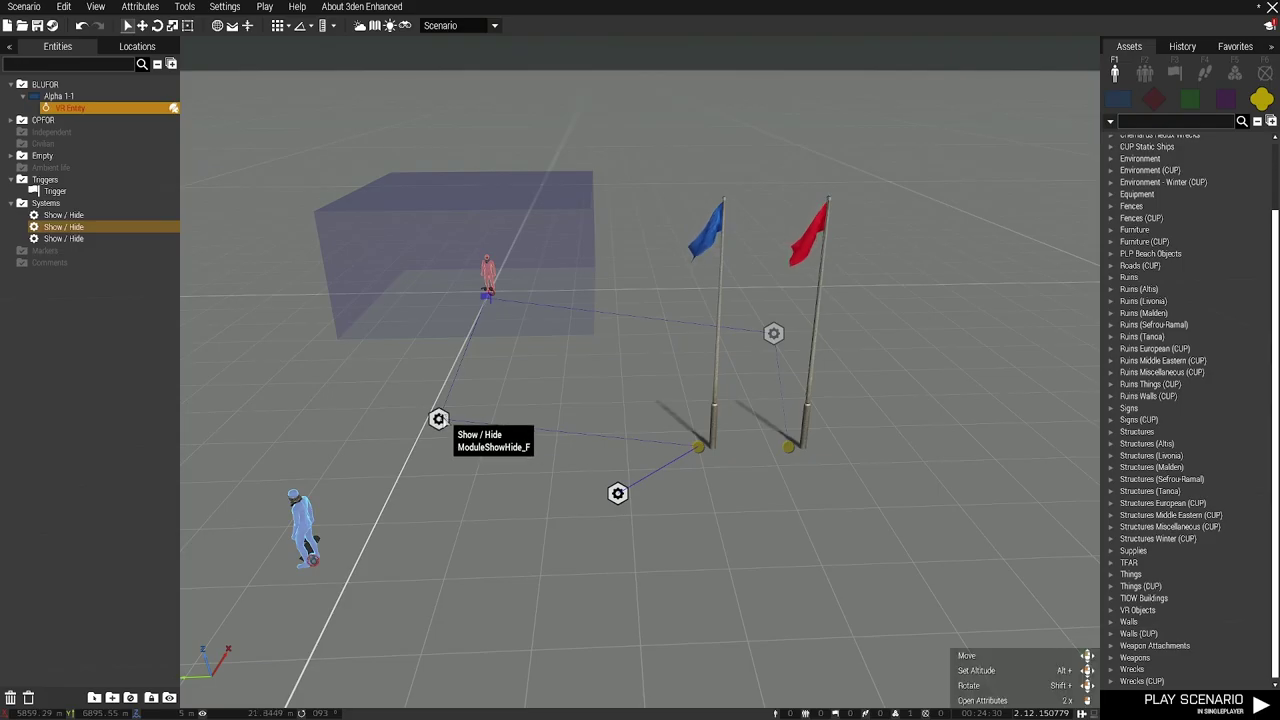
pyautogui.doubleClick(438, 418)
pyautogui.press('Escape')
# Select the red and blue flags to check their sync links, then zoom toward the pole bases.
pyautogui.click(500, 538)
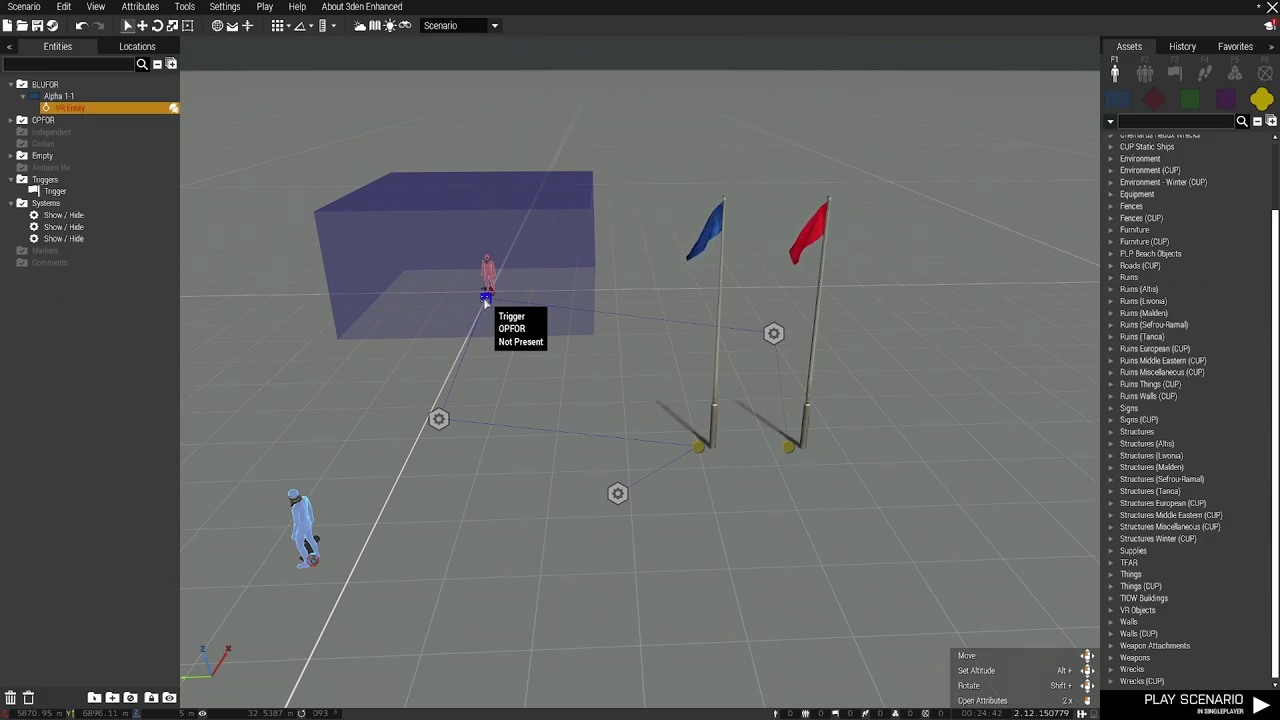
pyautogui.click(790, 453)
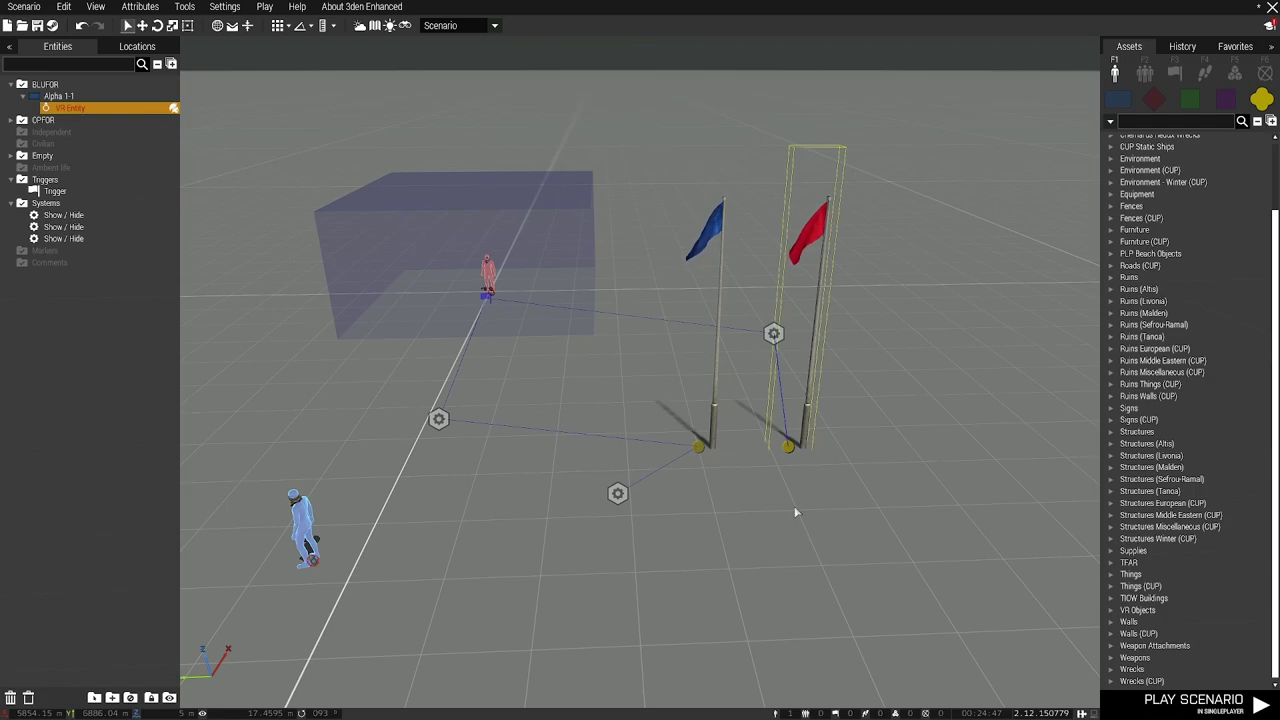
pyautogui.click(709, 453)
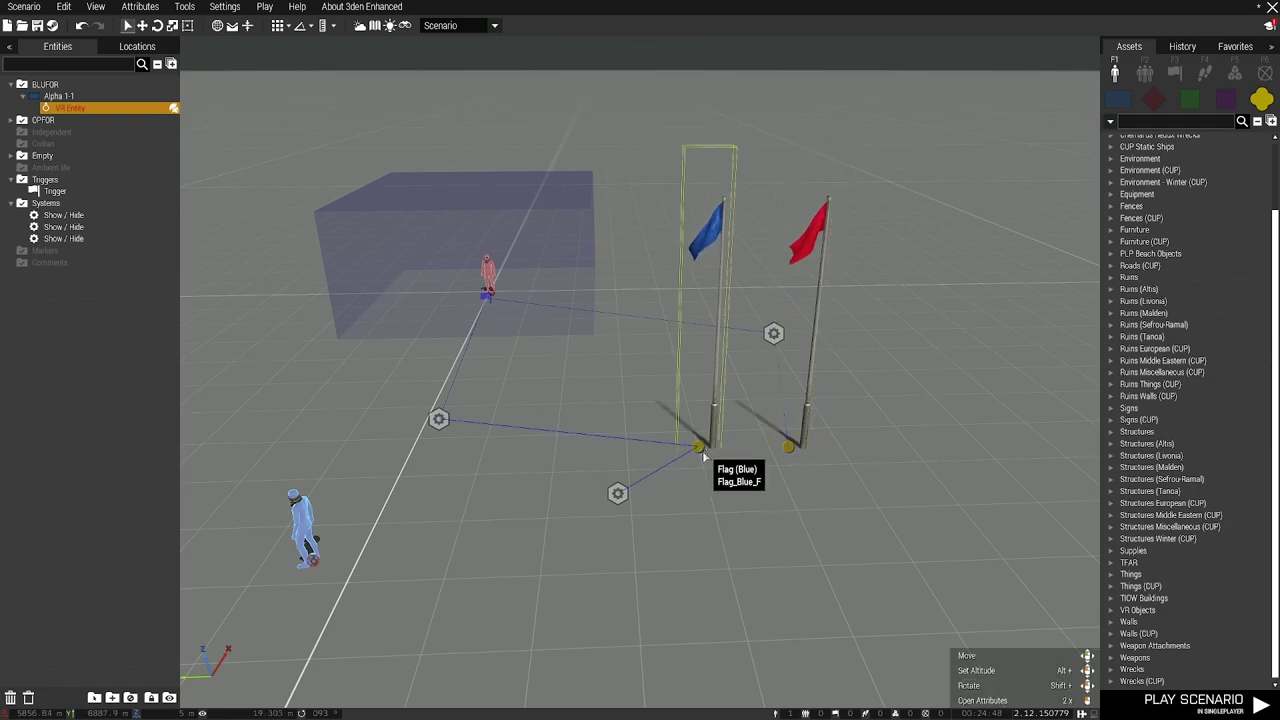
pyautogui.click(726, 515)
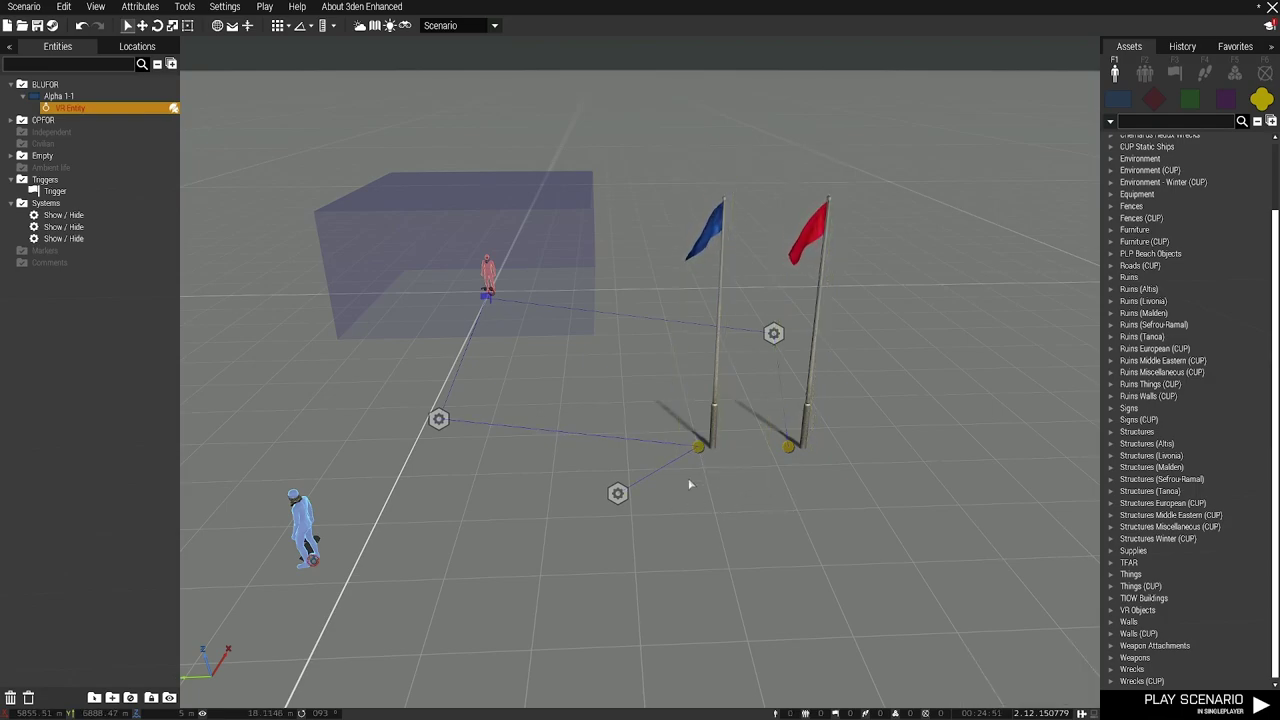
pyautogui.scroll(5, 688, 484)
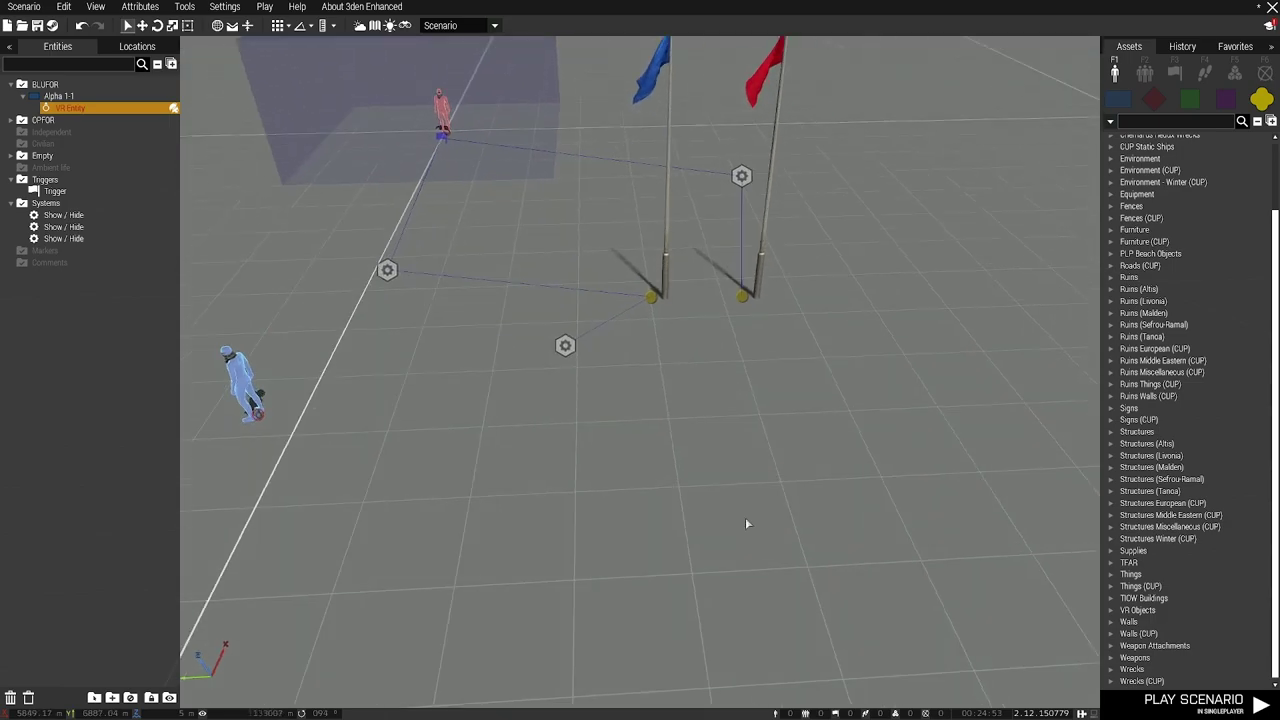
pyautogui.scroll(8, 730, 488)
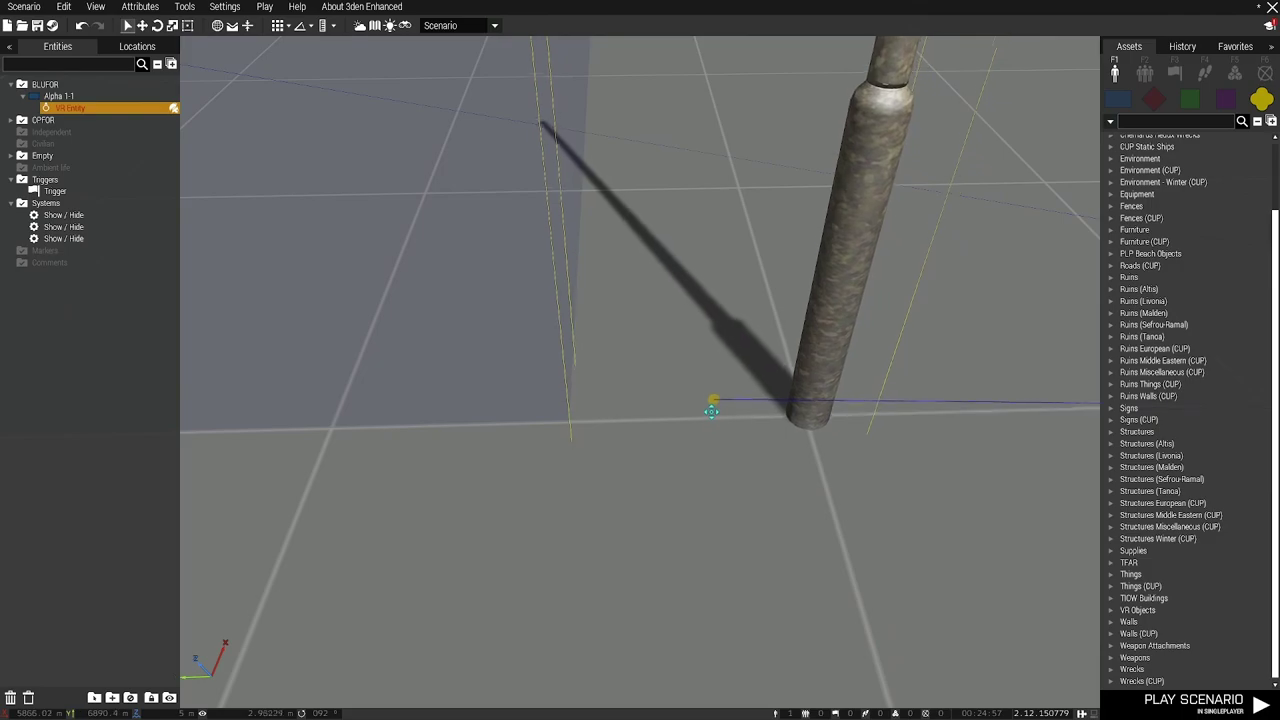
pyautogui.scroll(-10, 760, 418)
pyautogui.scroll(8, 785, 371)
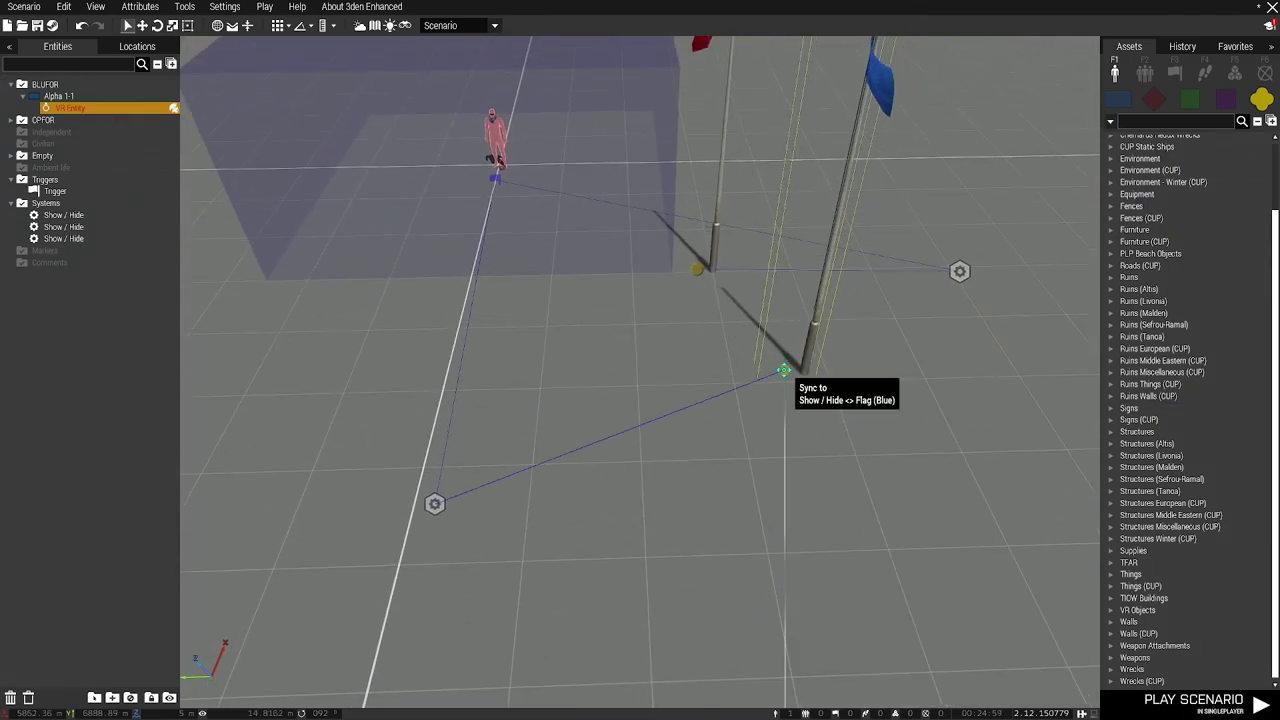
pyautogui.scroll(-3, 652, 455)
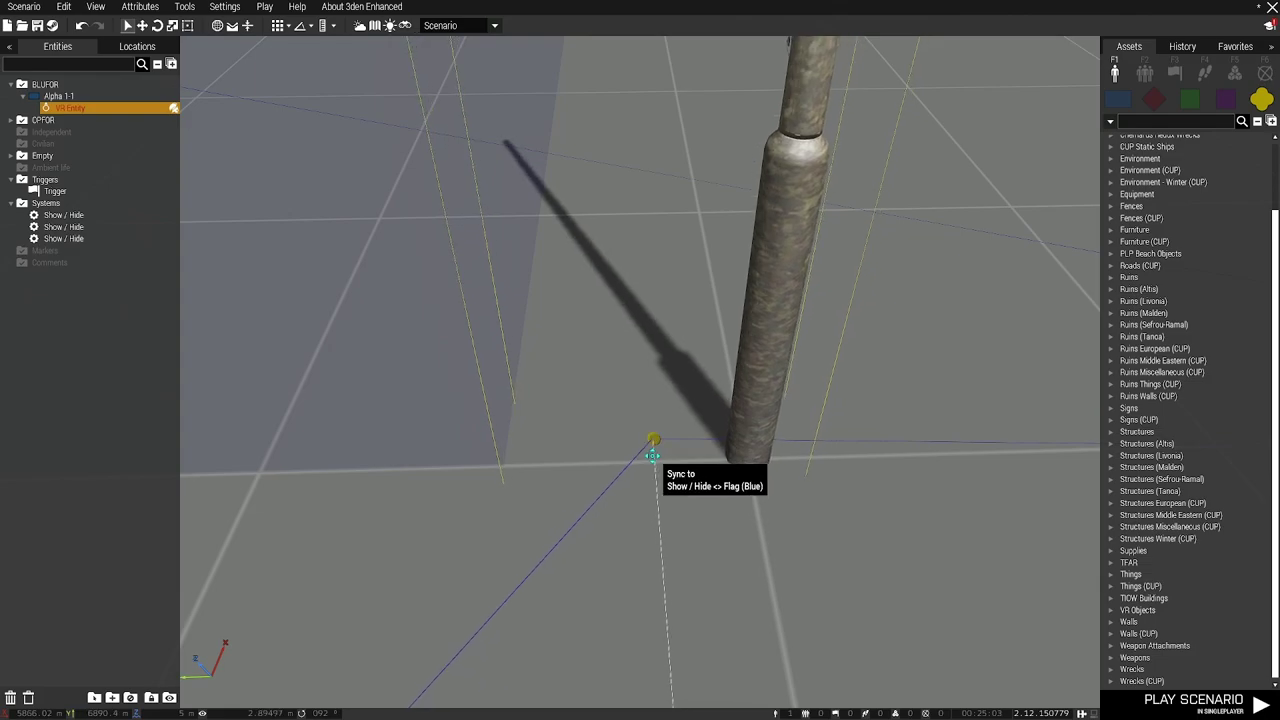
pyautogui.scroll(-6, 655, 460)
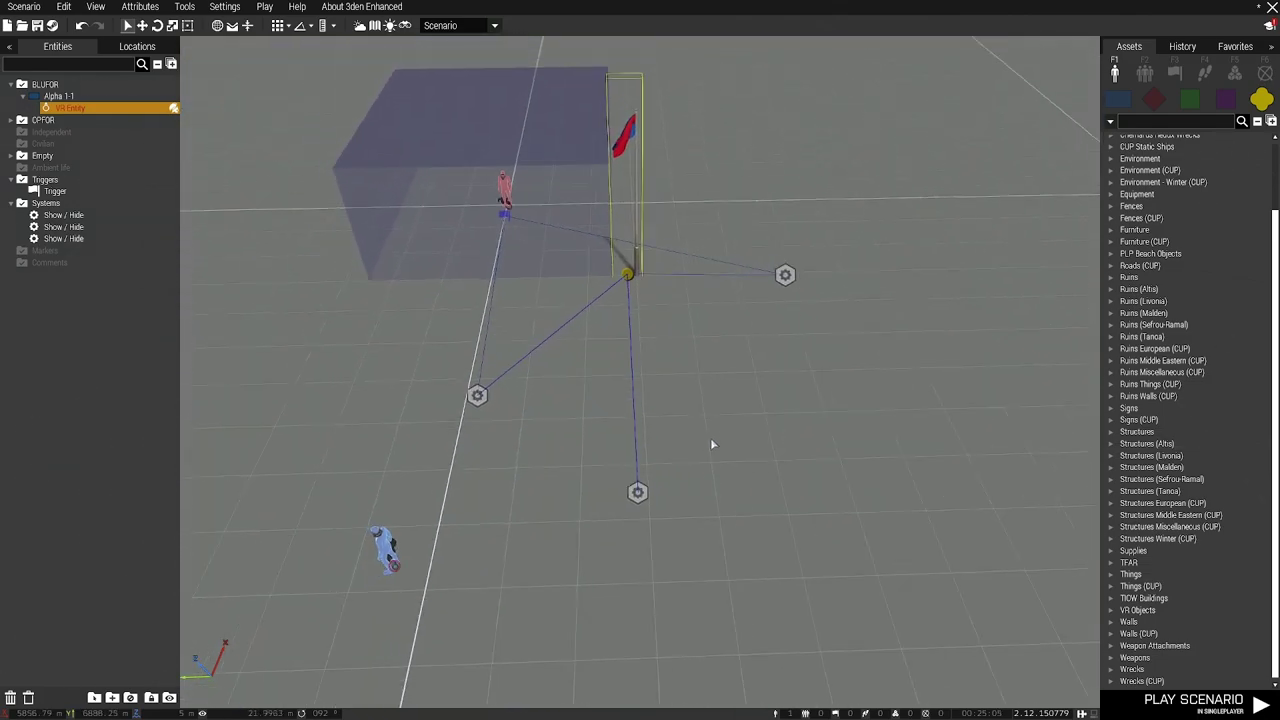
pyautogui.scroll(6, 632, 492)
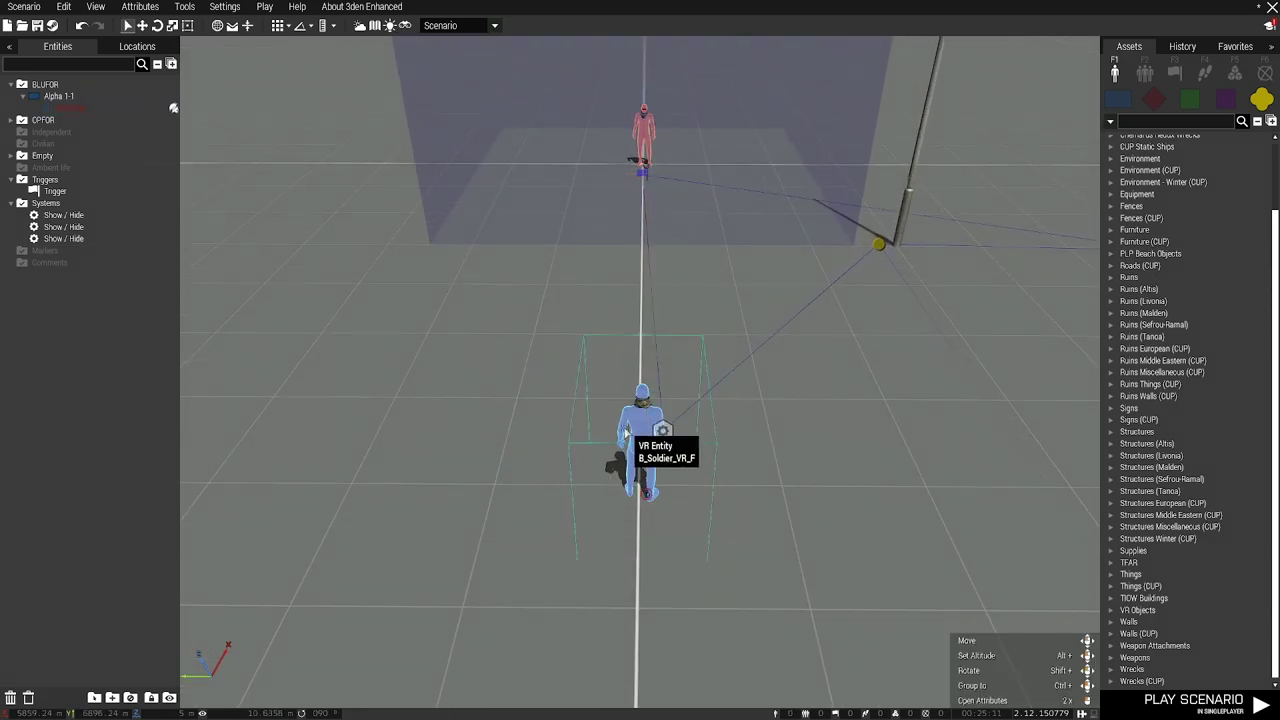
# In ACE Arsenal, equip the blue VR soldier with the AA40 12G (Sand) shotgun and apply.
pyautogui.rightClick(632, 442)
pyautogui.moveTo(760, 567)
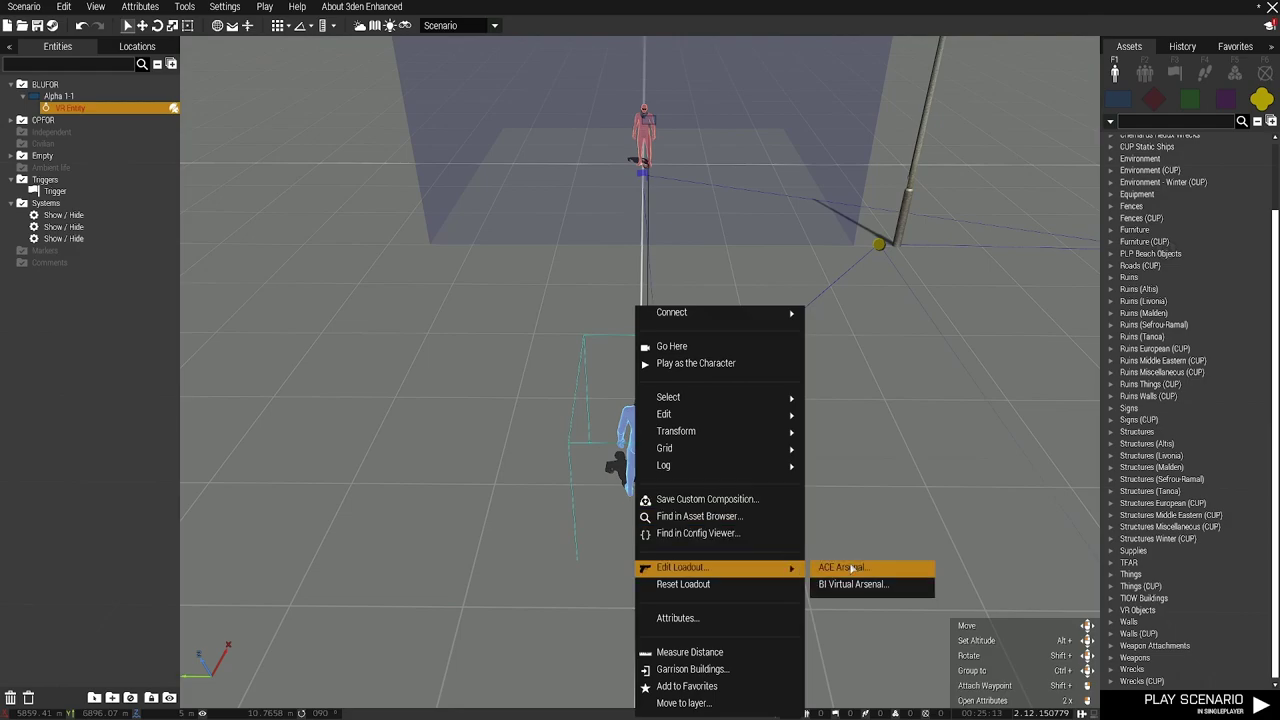
pyautogui.click(832, 566)
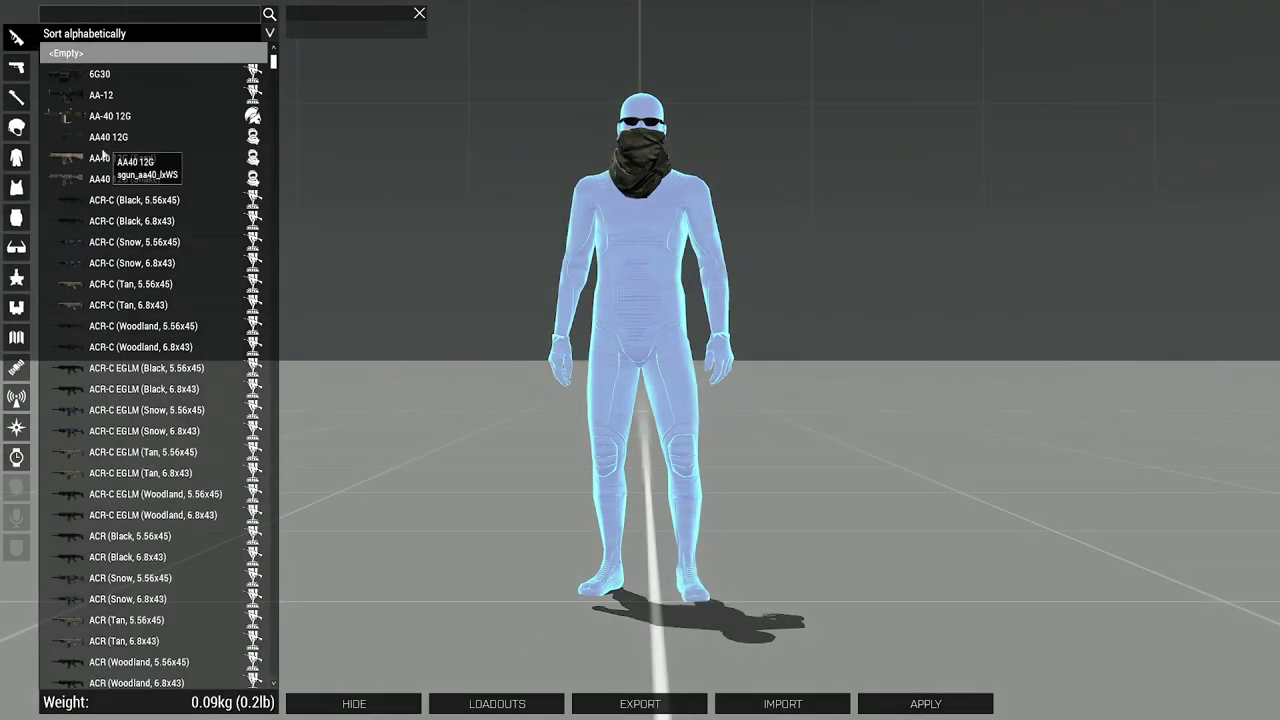
pyautogui.click(112, 158)
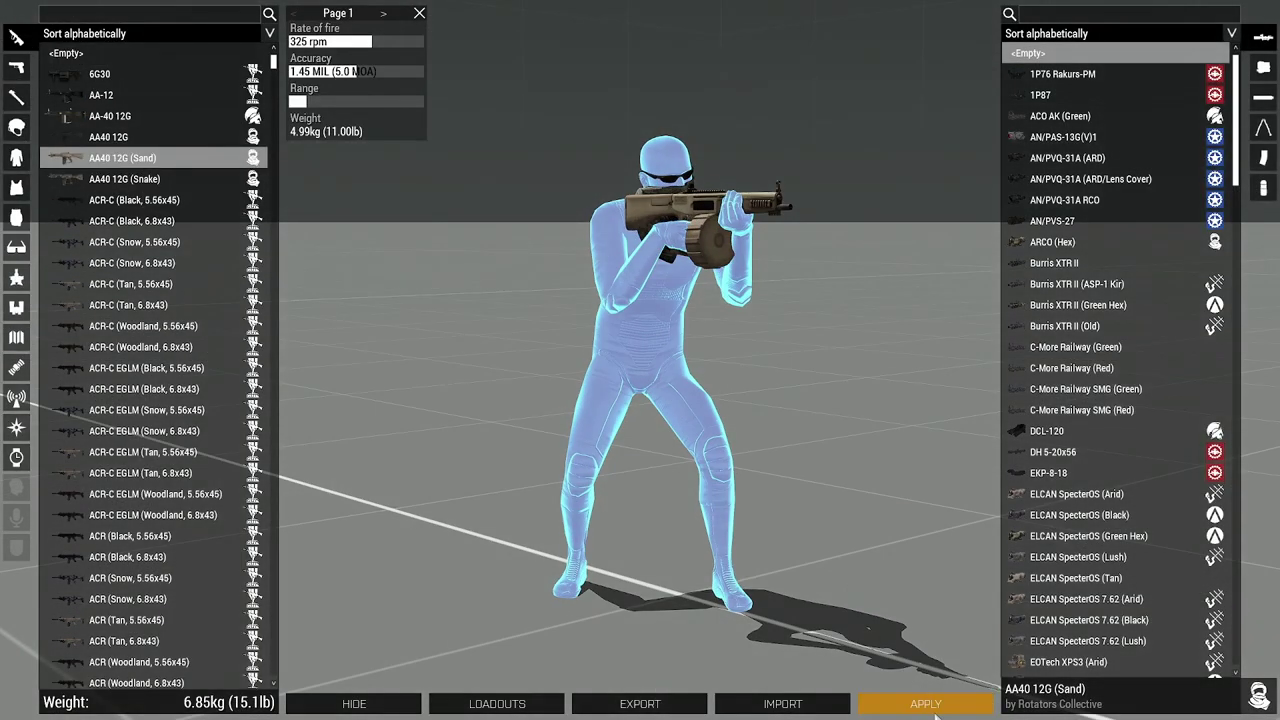
pyautogui.click(944, 703)
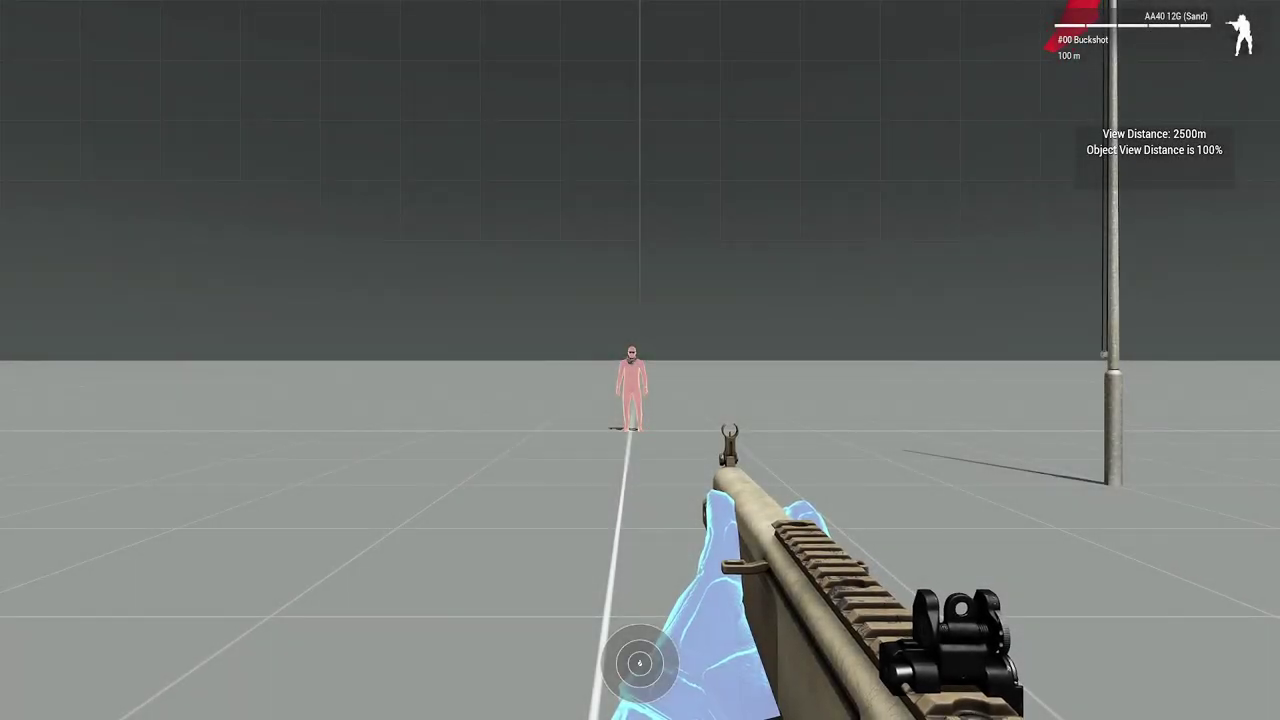
# Aim at the OPFOR target, check the red flag with freelook, then confirm the blue flag flies after the kill.
pyautogui.rightClick(640, 360)
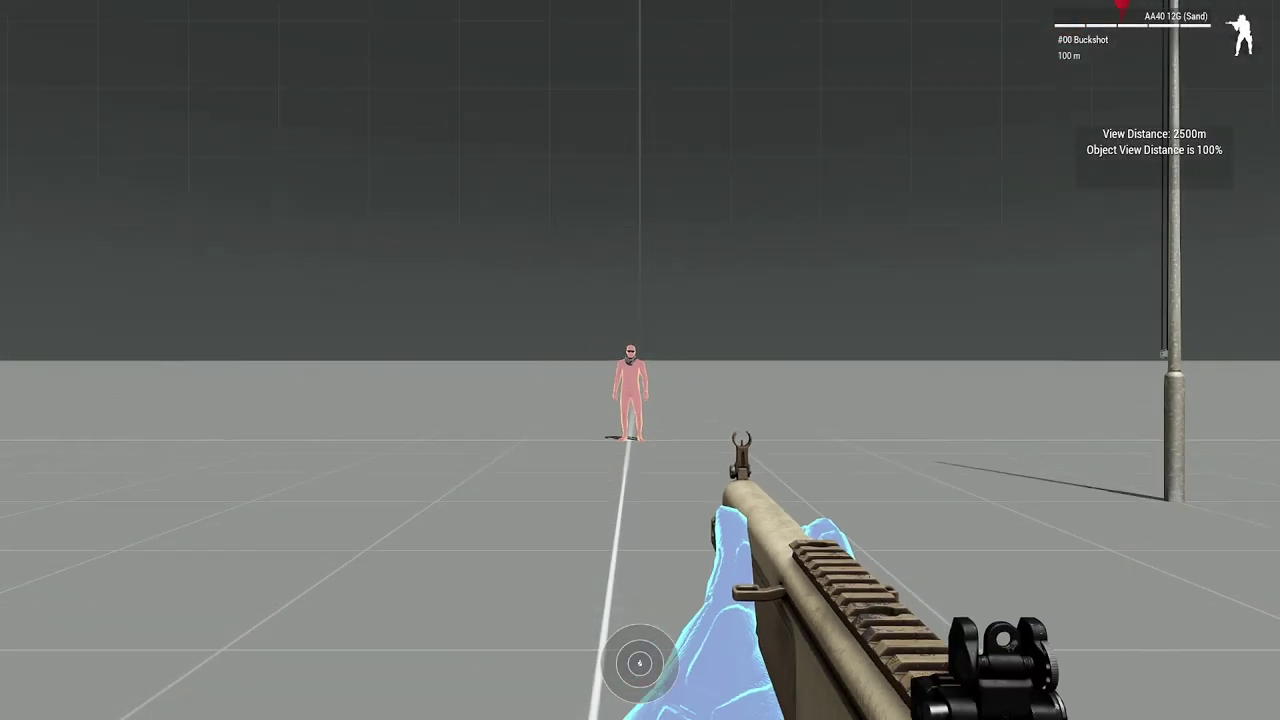
pyautogui.press('alt')
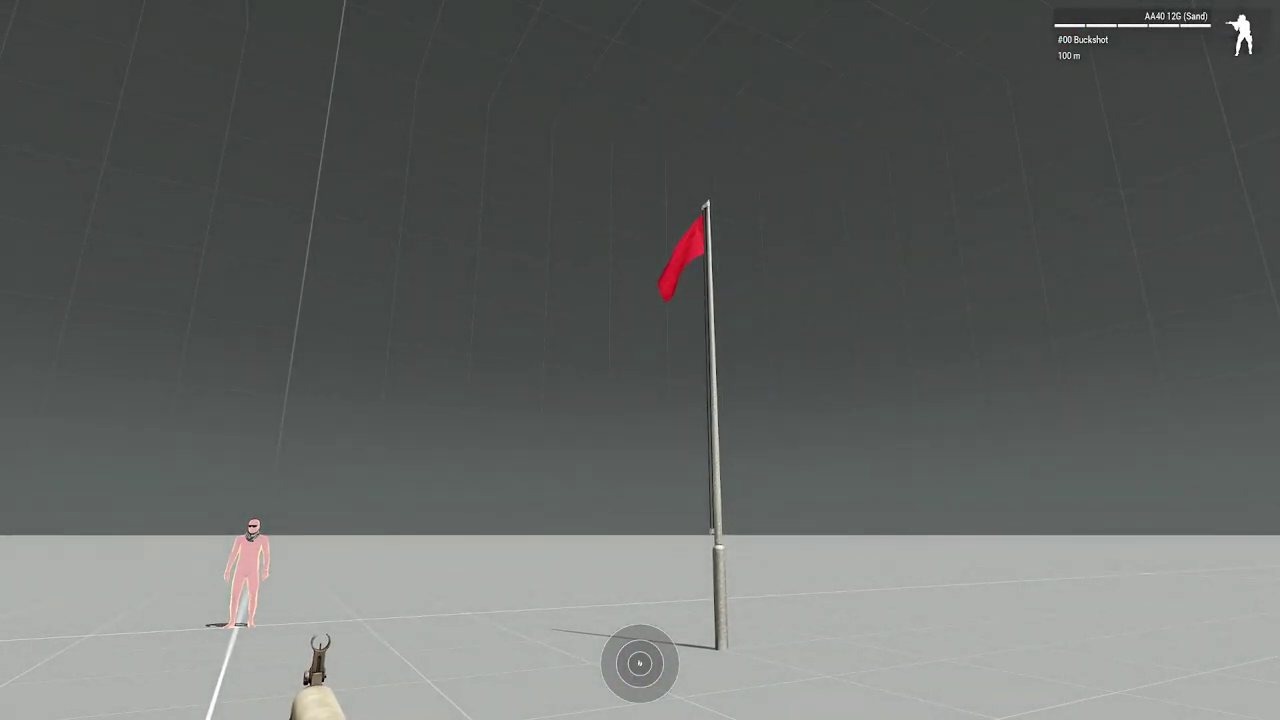
pyautogui.press('alt')
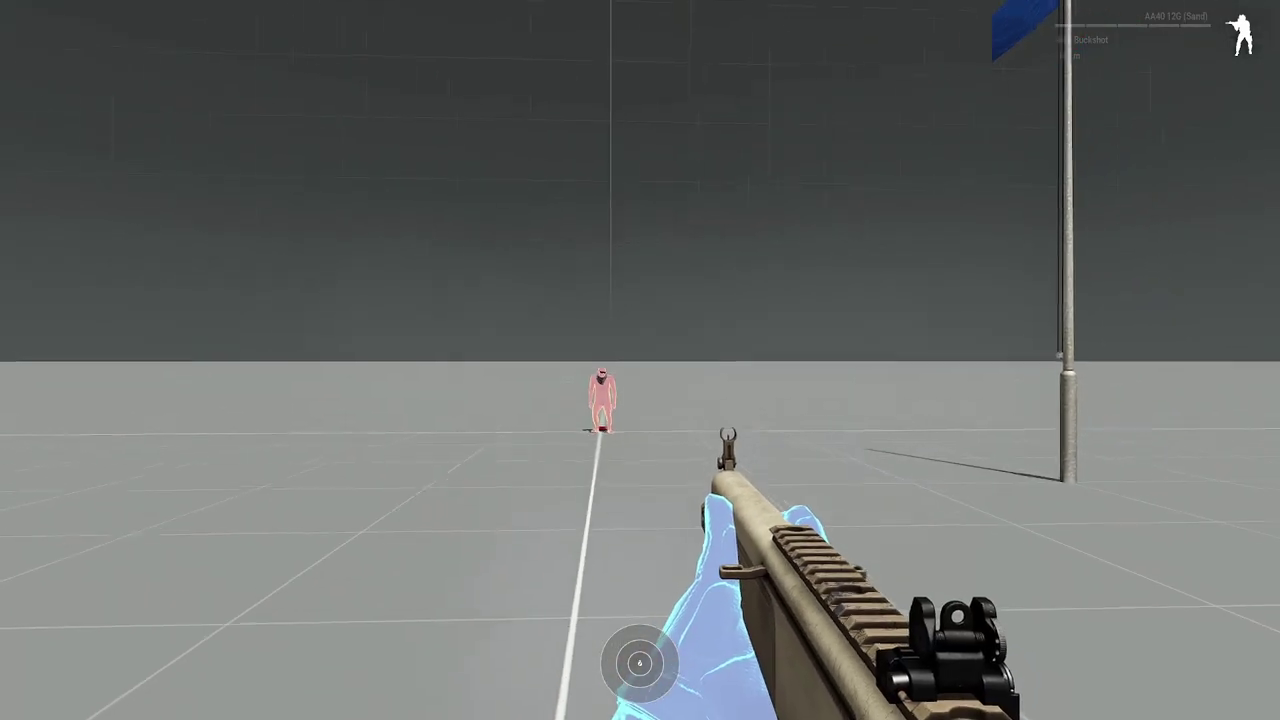
pyautogui.press('alt')
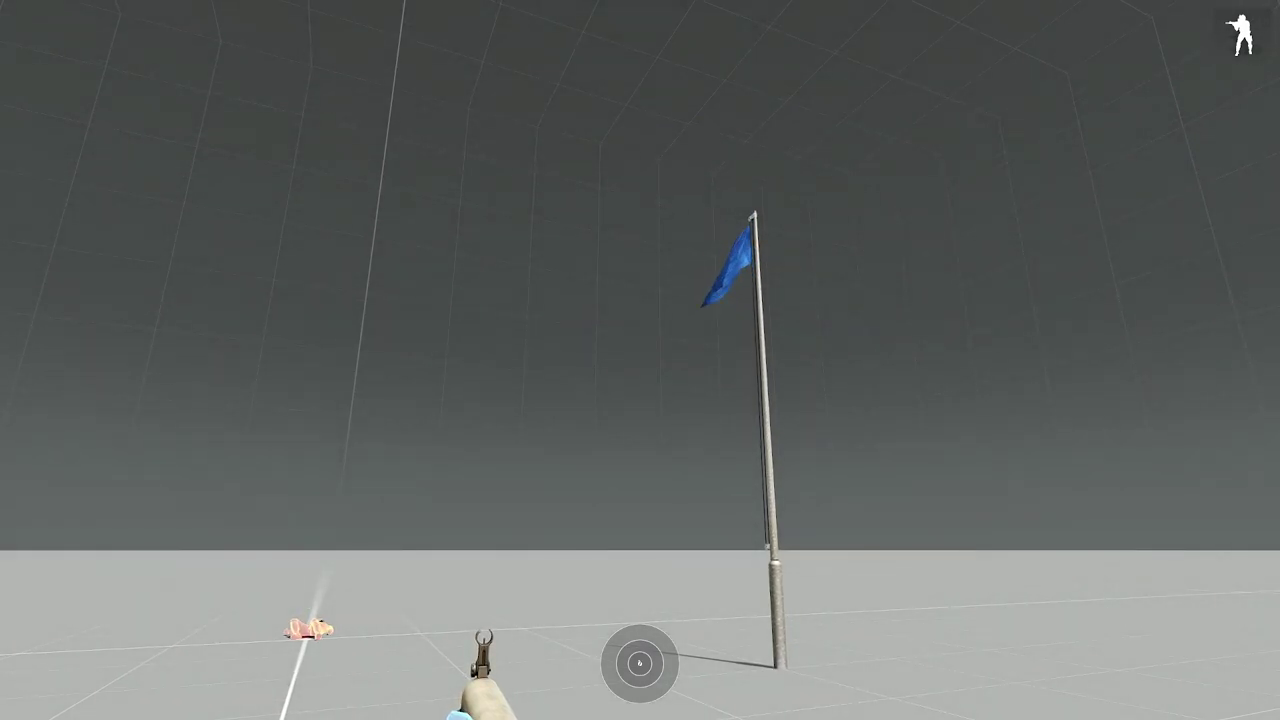
# Pause the blue-flag test run and return to the Eden Editor scenario.
pyautogui.press('Escape')
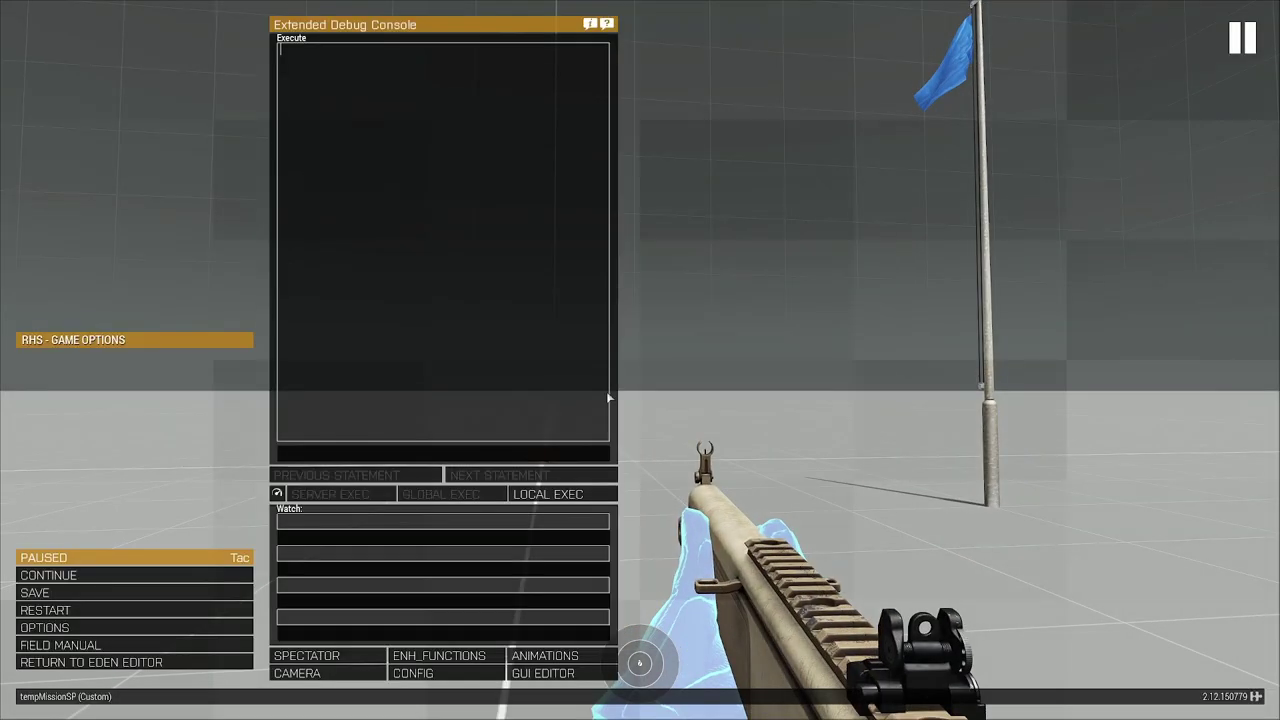
pyautogui.click(177, 664)
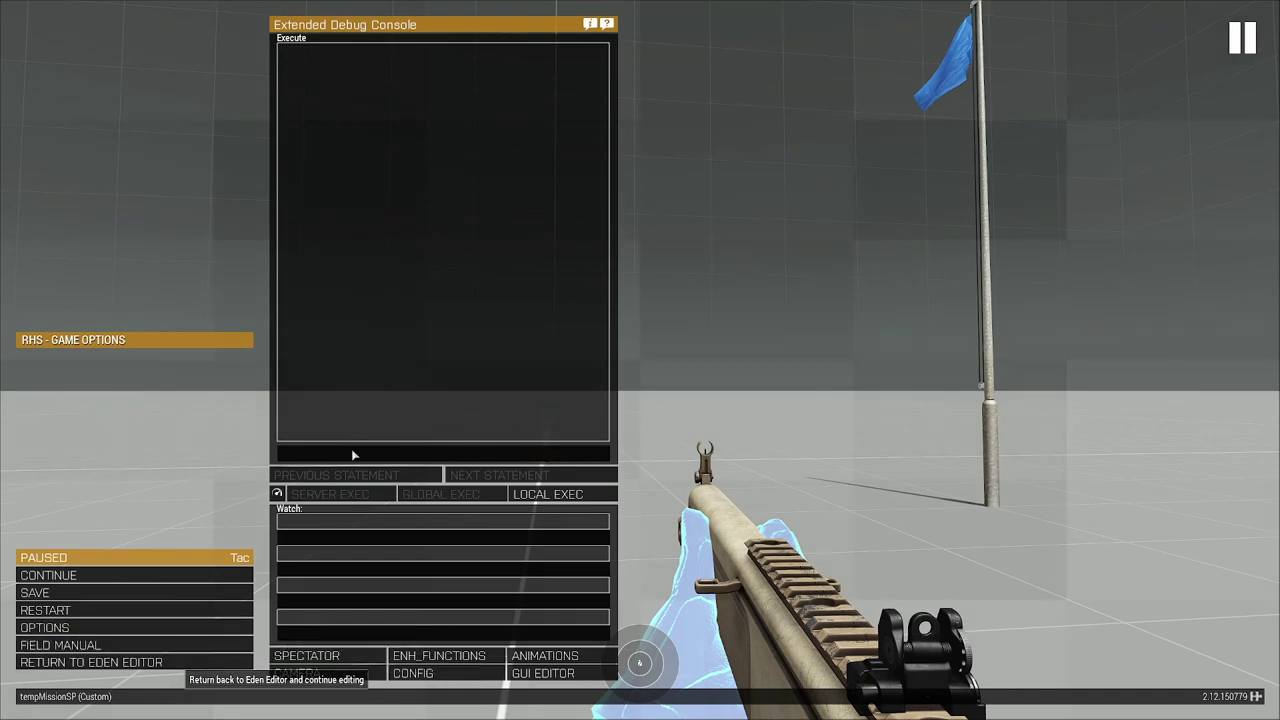